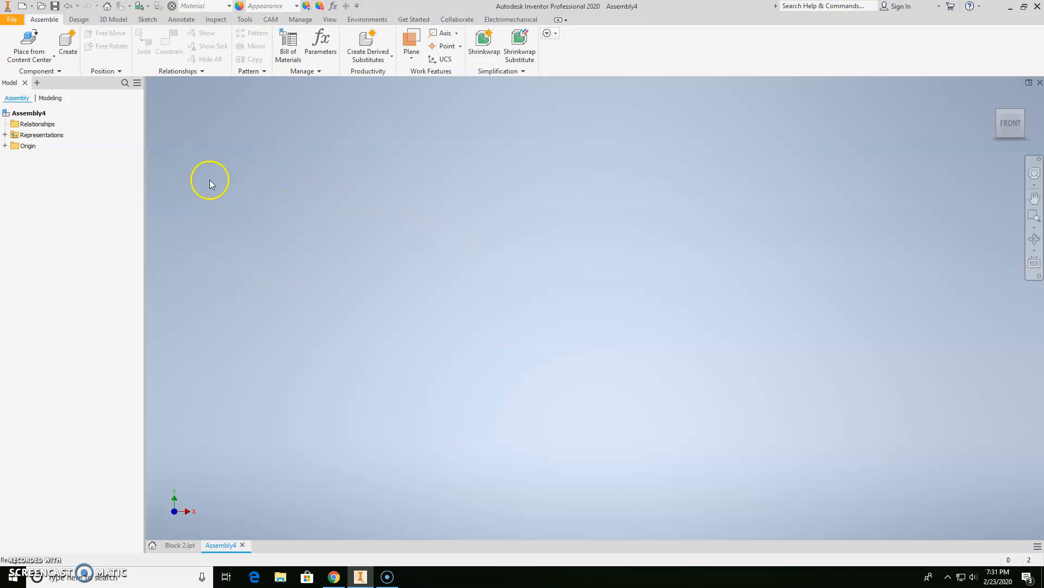
{"action": "left_click", "coordinate": [54, 56]}
{"action": "left_click", "coordinate": [42, 78]}
{"action": "left_click", "coordinate": [574, 63]}
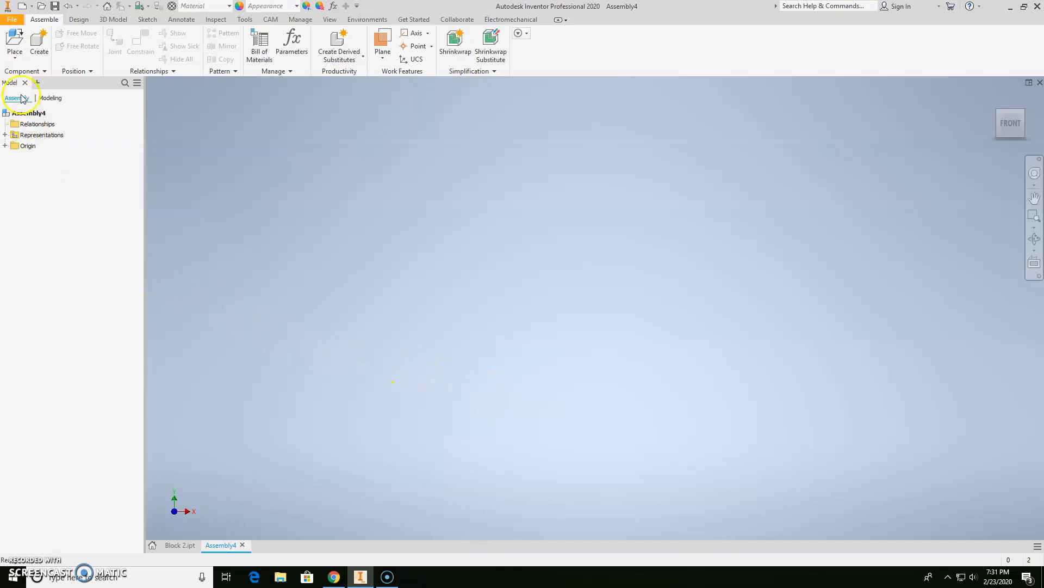
{"action": "left_click", "coordinate": [15, 62]}
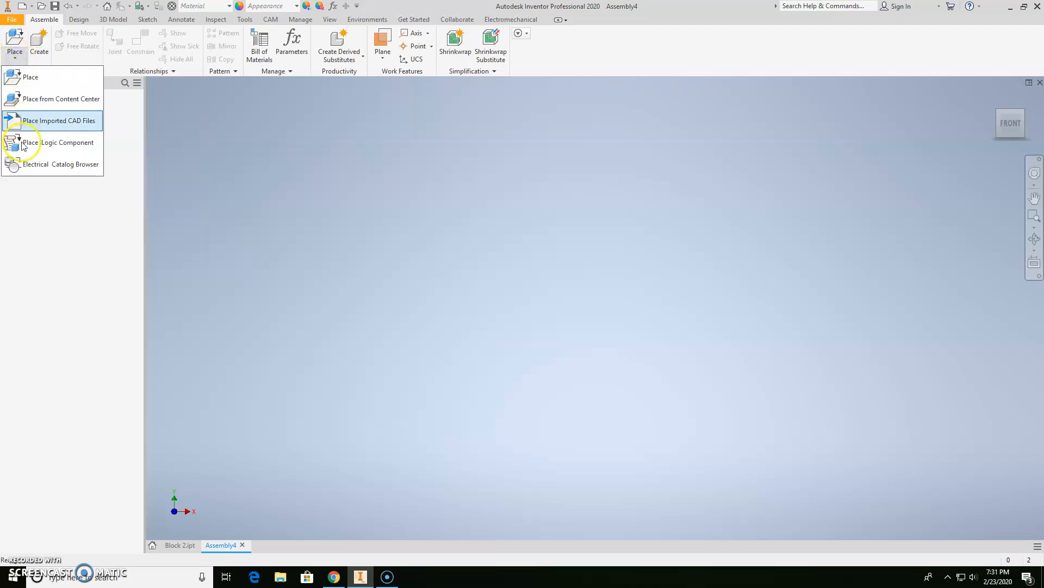
{"action": "left_click", "coordinate": [17, 60]}
{"action": "left_click", "coordinate": [17, 60]}
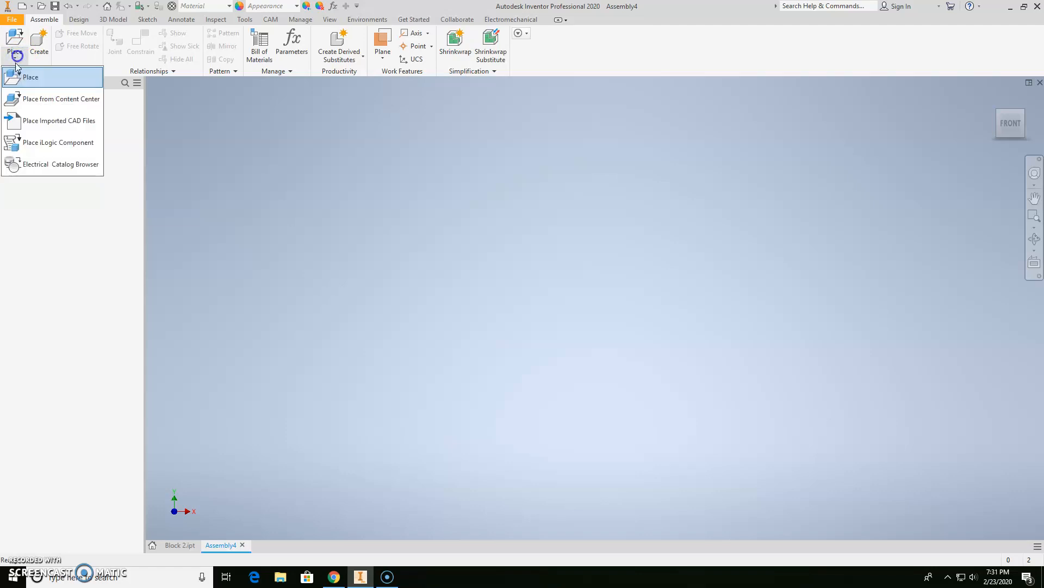
{"action": "left_click", "coordinate": [16, 59]}
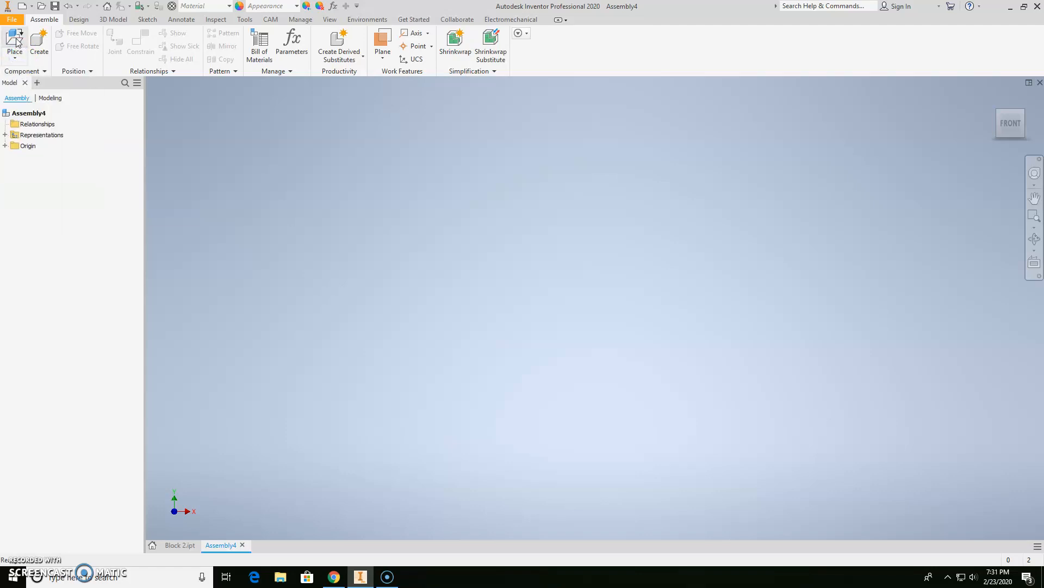
Place an instance of the Block 2 part from the Practice folder in the empty assembly
{"action": "left_click", "coordinate": [15, 38]}
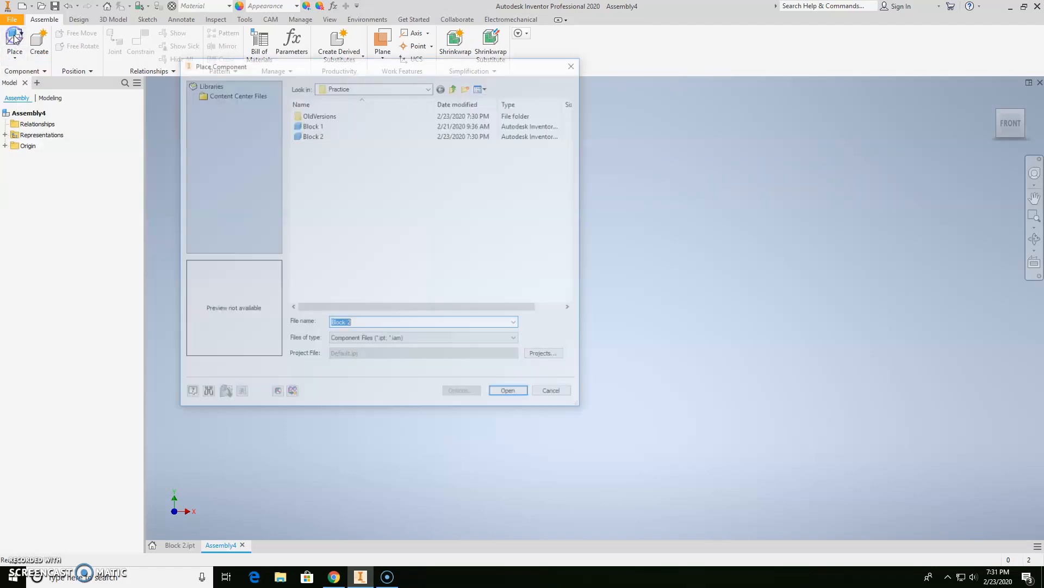
{"action": "left_click", "coordinate": [379, 87]}
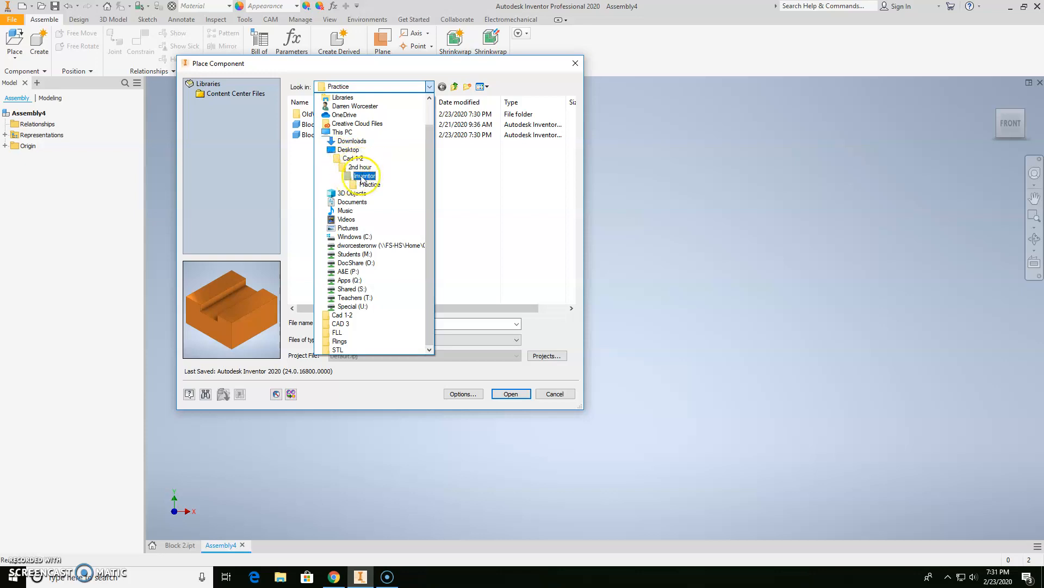
{"action": "left_click", "coordinate": [471, 194]}
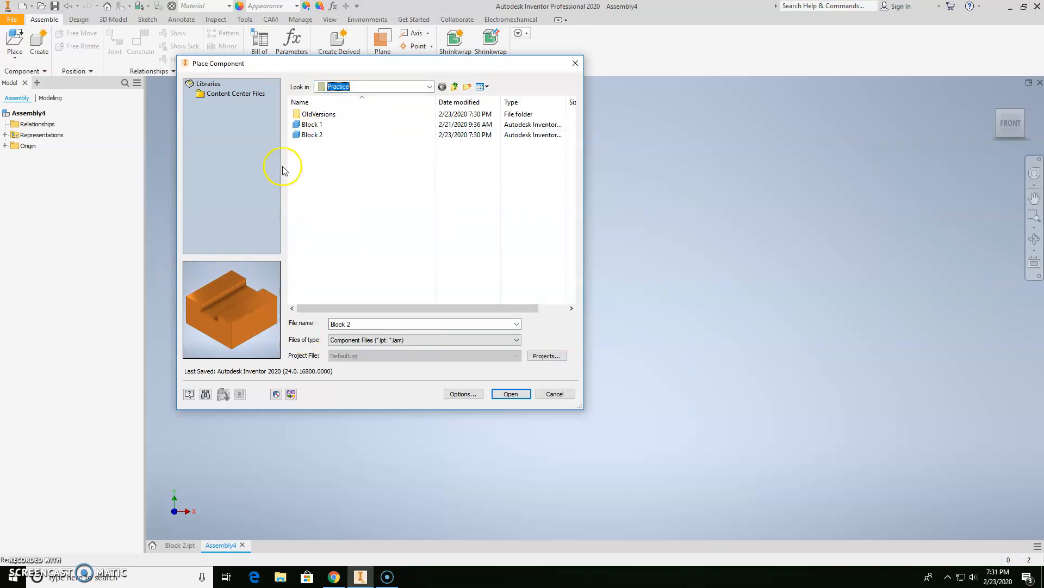
{"action": "left_click", "coordinate": [305, 134]}
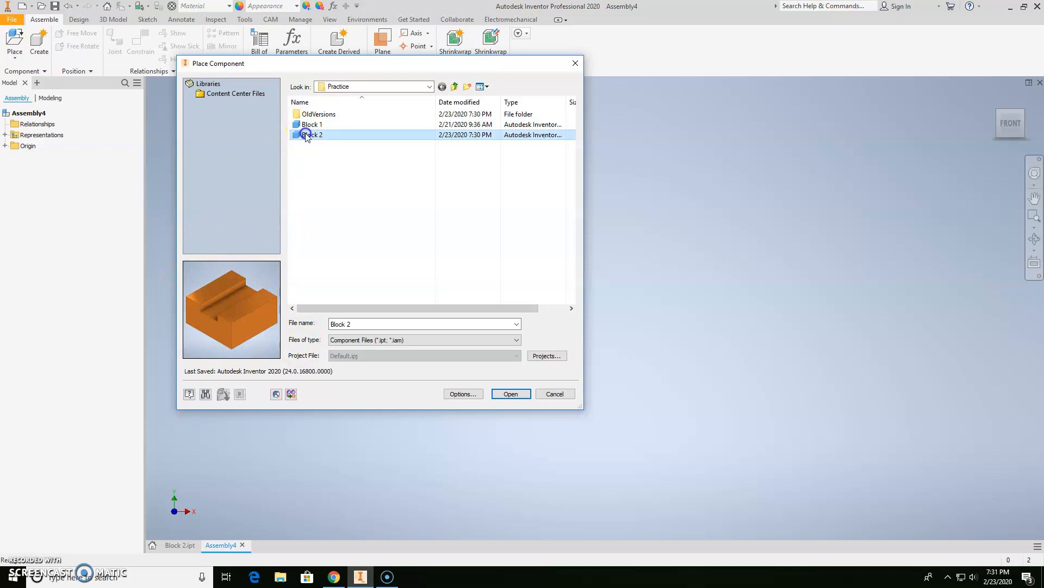
{"action": "left_click", "coordinate": [510, 393]}
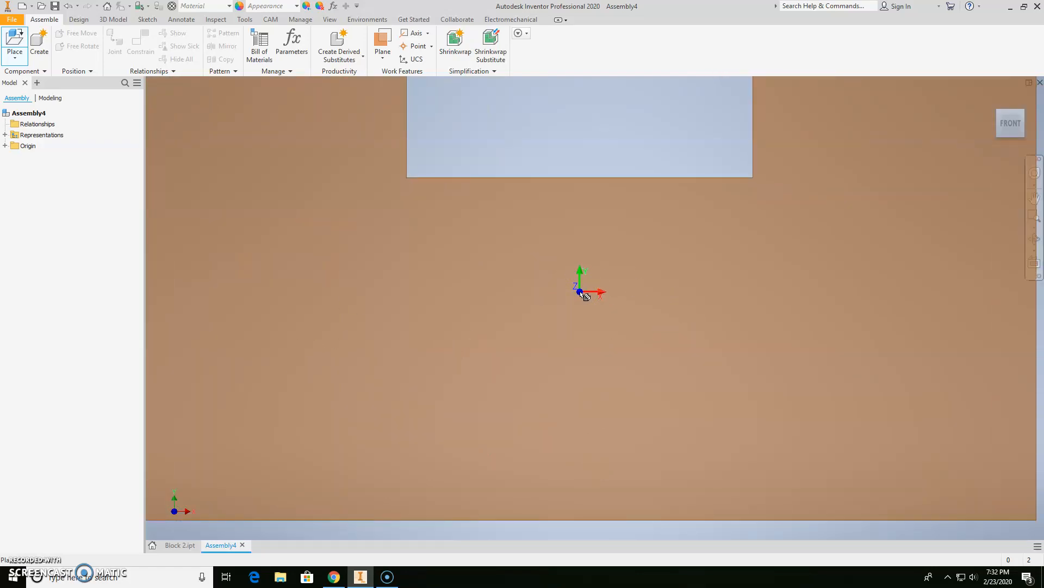
{"action": "left_click", "coordinate": [580, 293]}
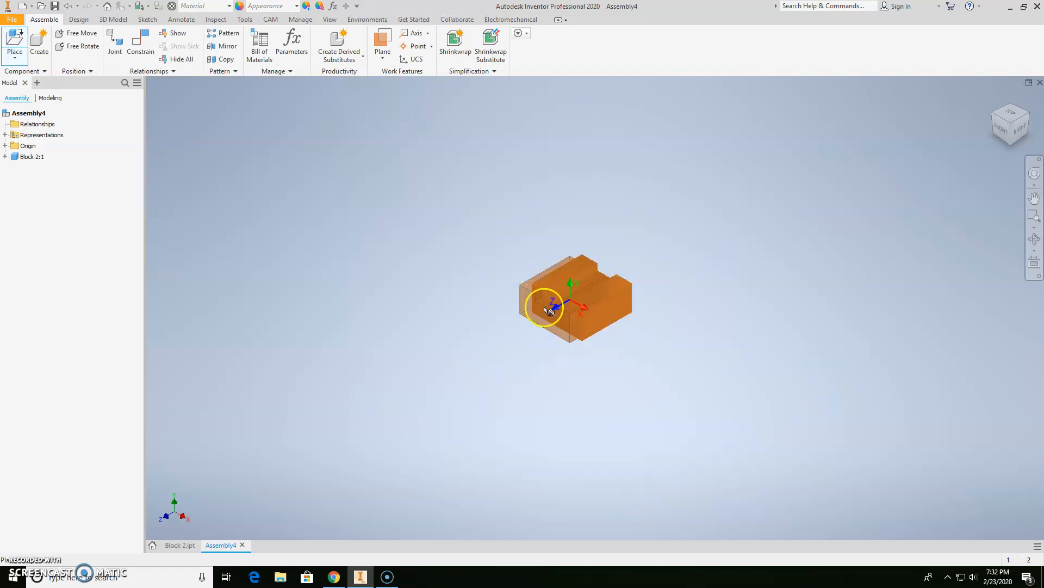
Place six extra copies of Block 2 around the first one and end the placement
{"action": "left_click", "coordinate": [462, 311]}
{"action": "left_click", "coordinate": [497, 239]}
{"action": "left_click", "coordinate": [585, 203]}
{"action": "left_click", "coordinate": [694, 222]}
{"action": "left_click", "coordinate": [702, 307]}
{"action": "left_click", "coordinate": [676, 367]}
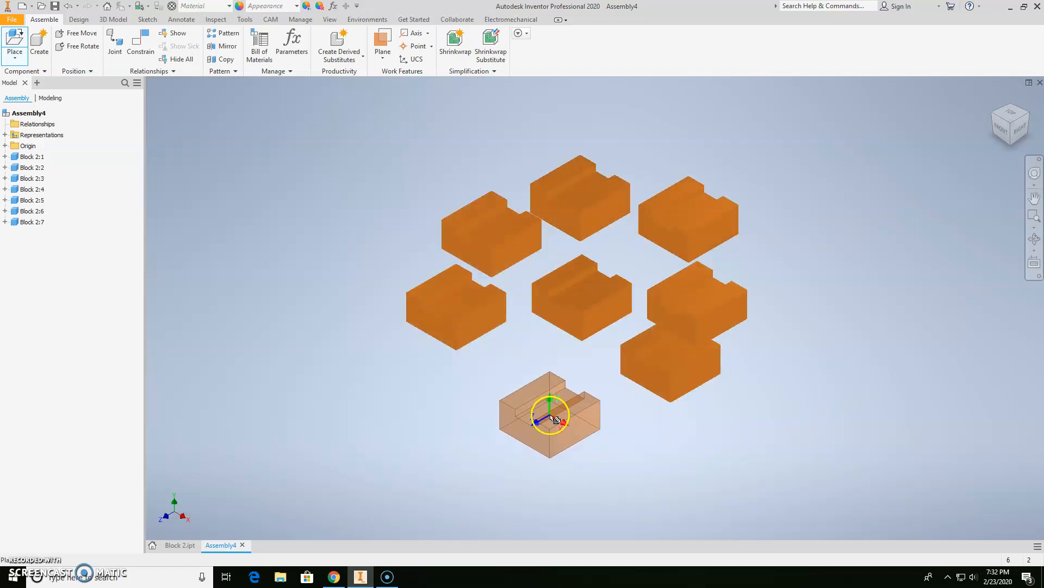
{"action": "key", "text": "Escape"}
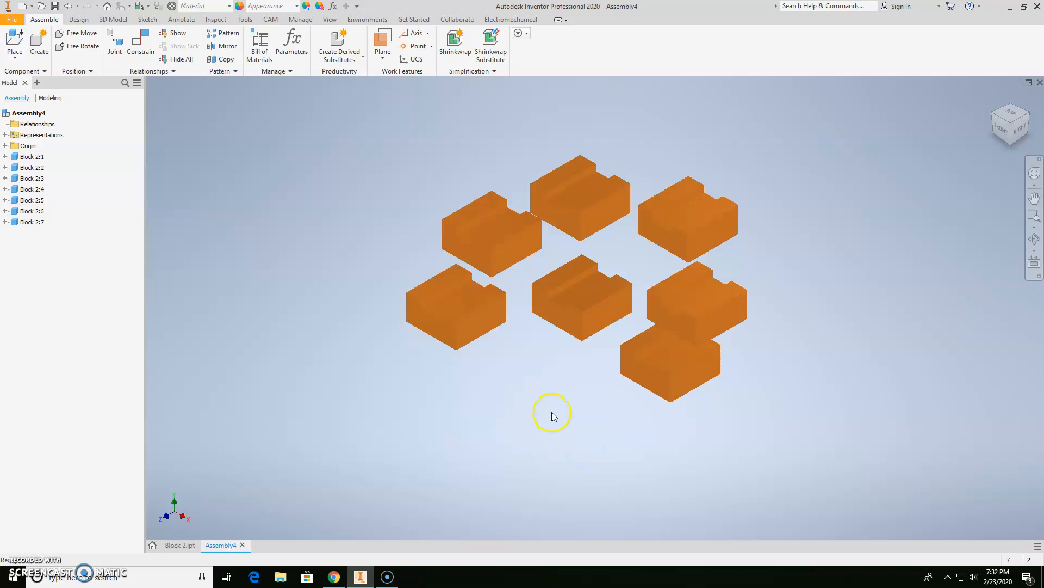
Undo the six extra Block 2 placements, keeping only the first instance
{"action": "key", "text": "ctrl+z"}
{"action": "key", "text": "ctrl+z"}
{"action": "key", "text": "ctrl+z"}
{"action": "key", "text": "ctrl+z"}
{"action": "key", "text": "ctrl+z"}
{"action": "key", "text": "ctrl+z"}
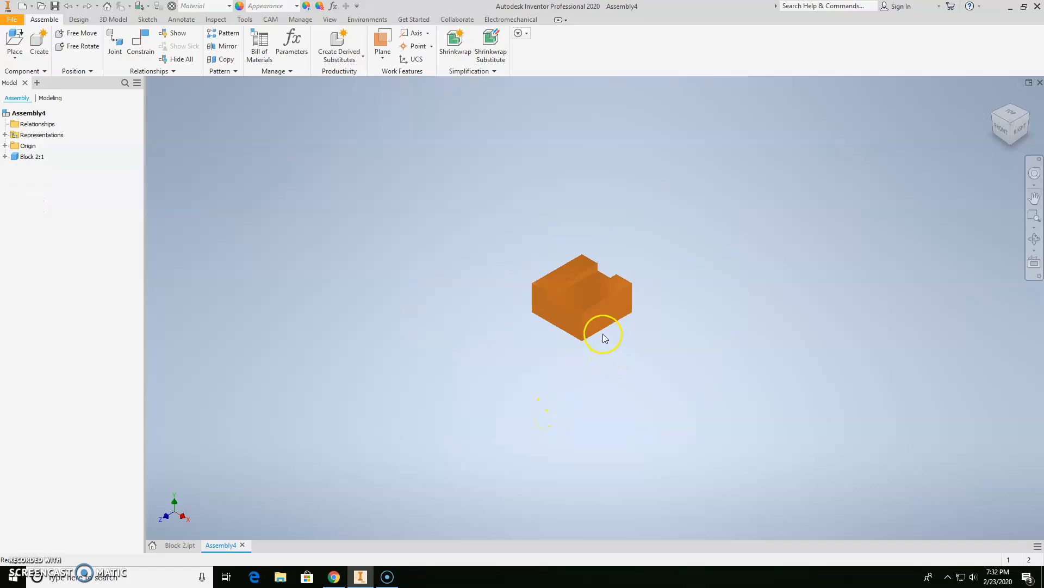
Shift Block 2 slightly in the assembly and set it as grounded
{"action": "scroll", "coordinate": [603, 333], "scroll_direction": "down", "scroll_amount": 7}
{"action": "scroll", "coordinate": [710, 330], "scroll_direction": "up", "scroll_amount": 1}
{"action": "middle_click_drag", "start_coordinate": [711, 330], "coordinate": [732, 415]}
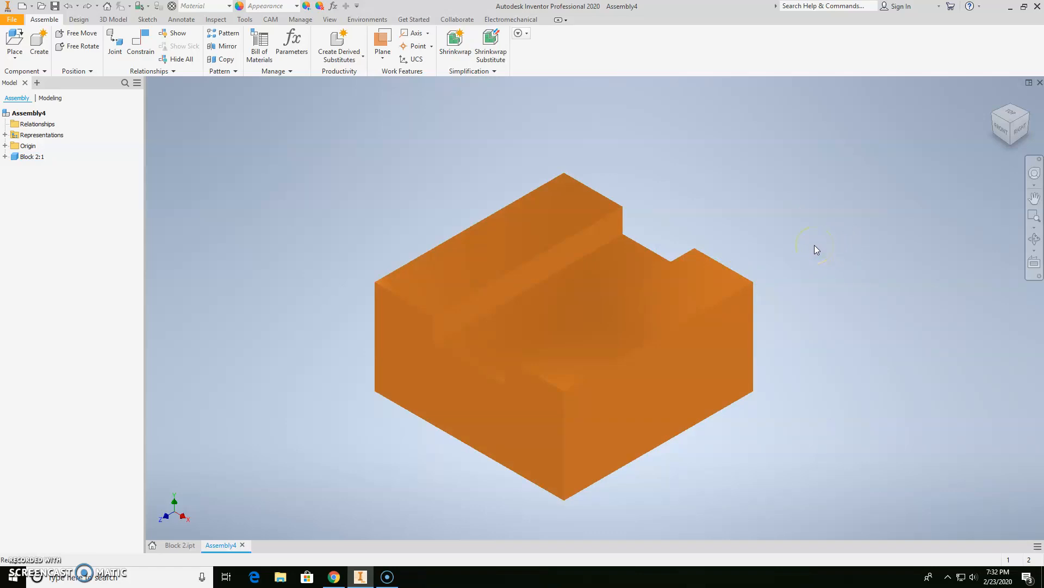
{"action": "left_click", "coordinate": [620, 383]}
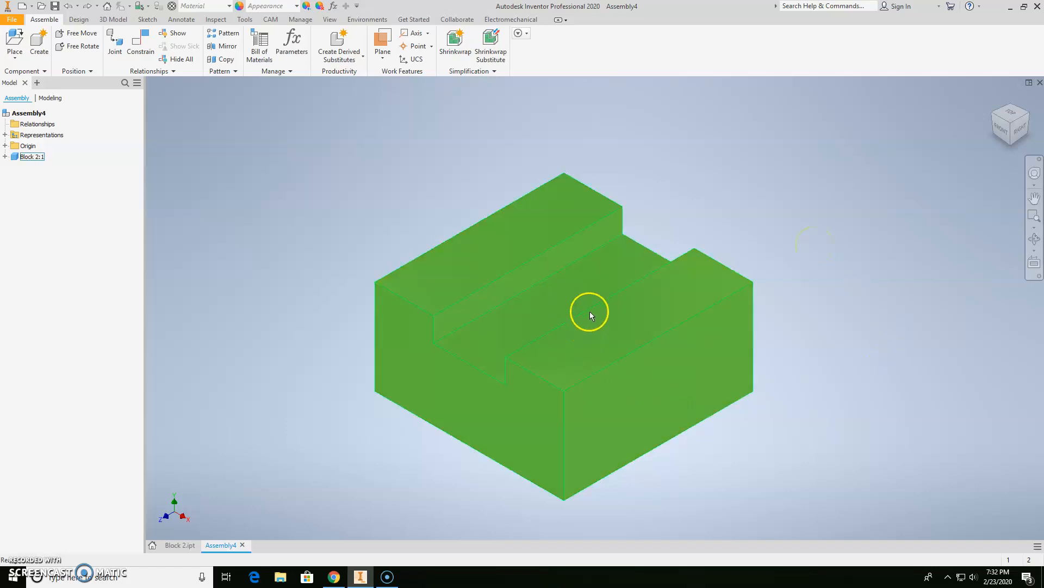
{"action": "left_click_drag", "start_coordinate": [558, 305], "coordinate": [566, 277]}
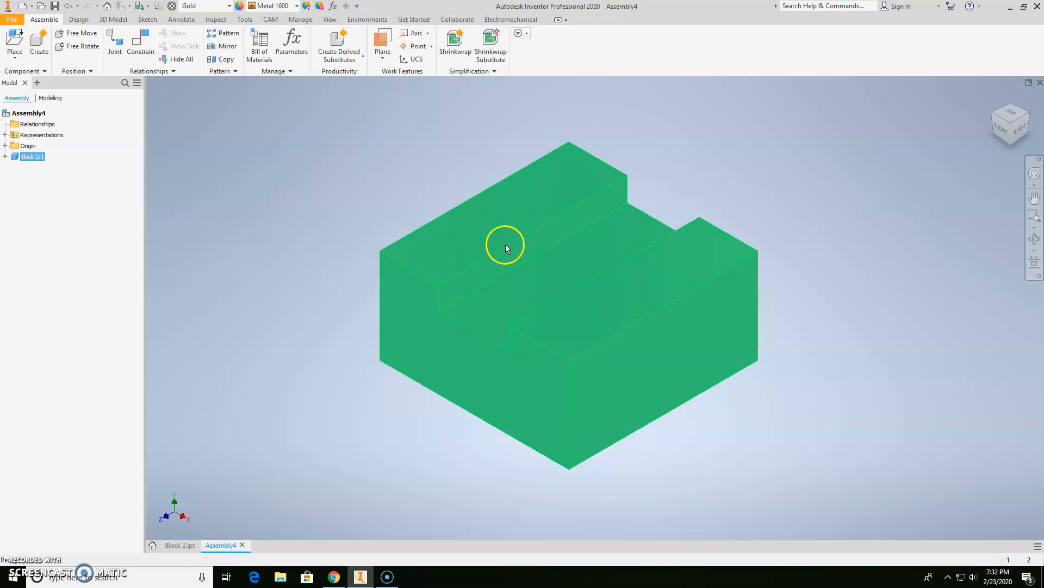
{"action": "right_click", "coordinate": [552, 249]}
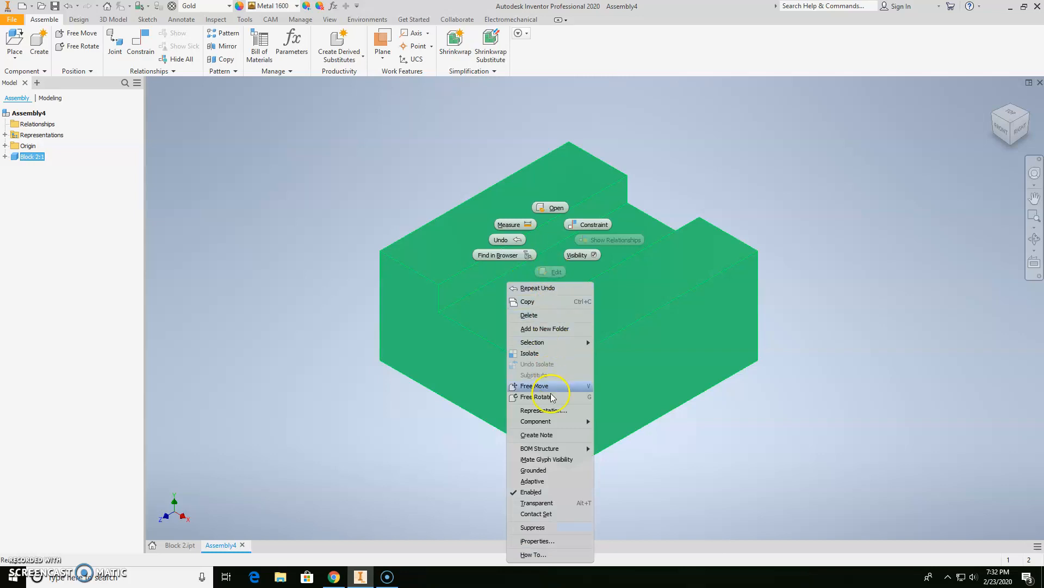
{"action": "left_click", "coordinate": [528, 470]}
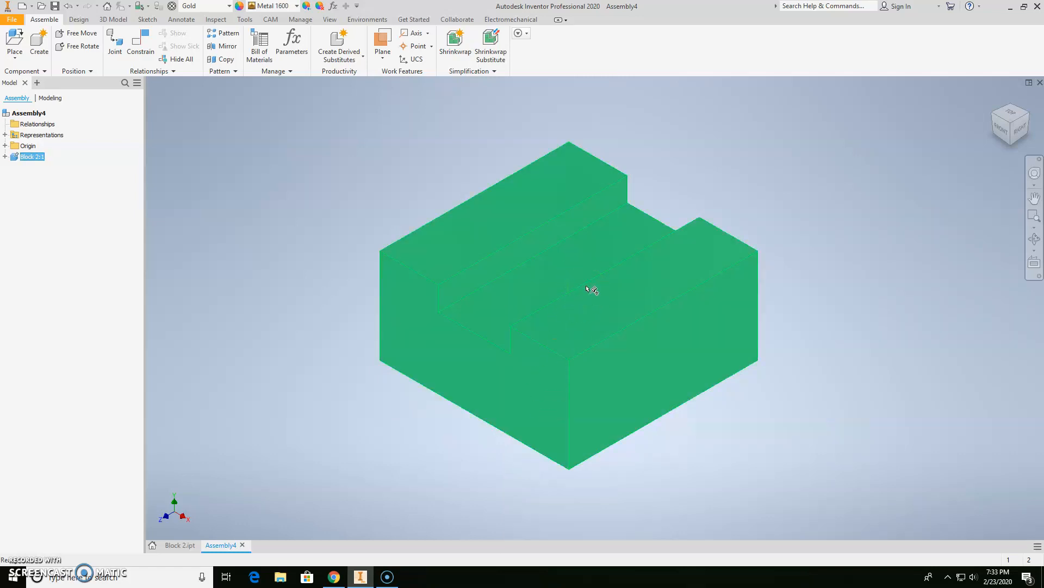
Try to move the grounded Block 2 to check that it is fixed
{"action": "left_click", "coordinate": [583, 269]}
{"action": "left_click_drag", "start_coordinate": [582, 269], "coordinate": [539, 288]}
{"action": "left_click_drag", "start_coordinate": [542, 286], "coordinate": [483, 268]}
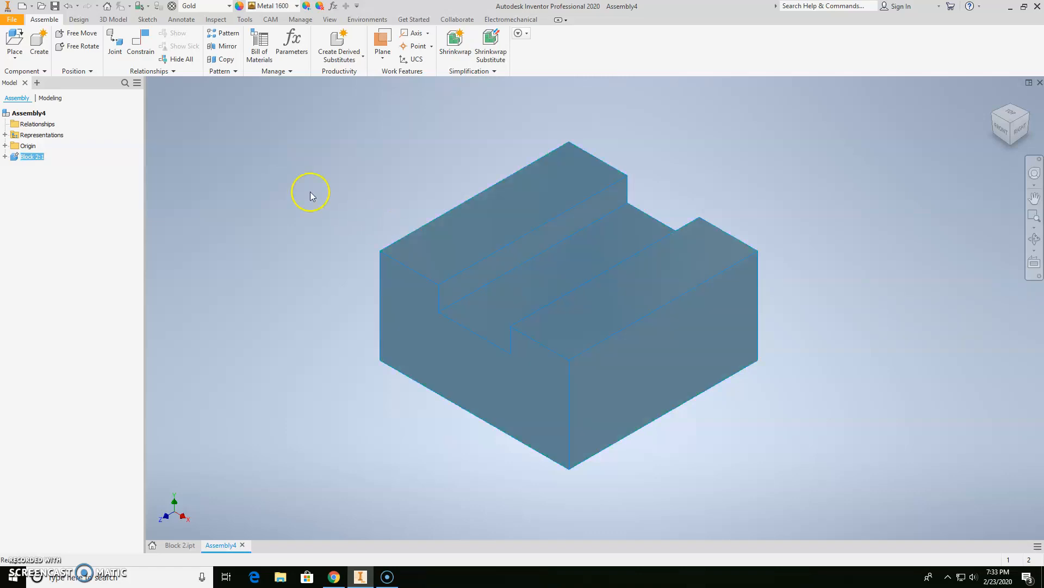
Place one instance of the Block 1 part from the Practice folder beside Block 2
{"action": "left_click", "coordinate": [12, 41]}
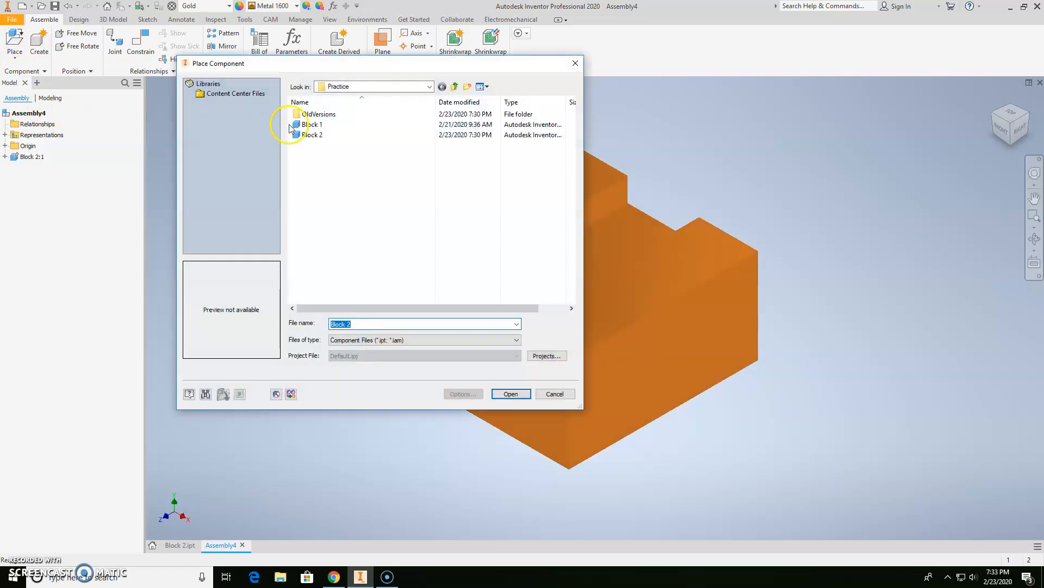
{"action": "double_click", "coordinate": [308, 127]}
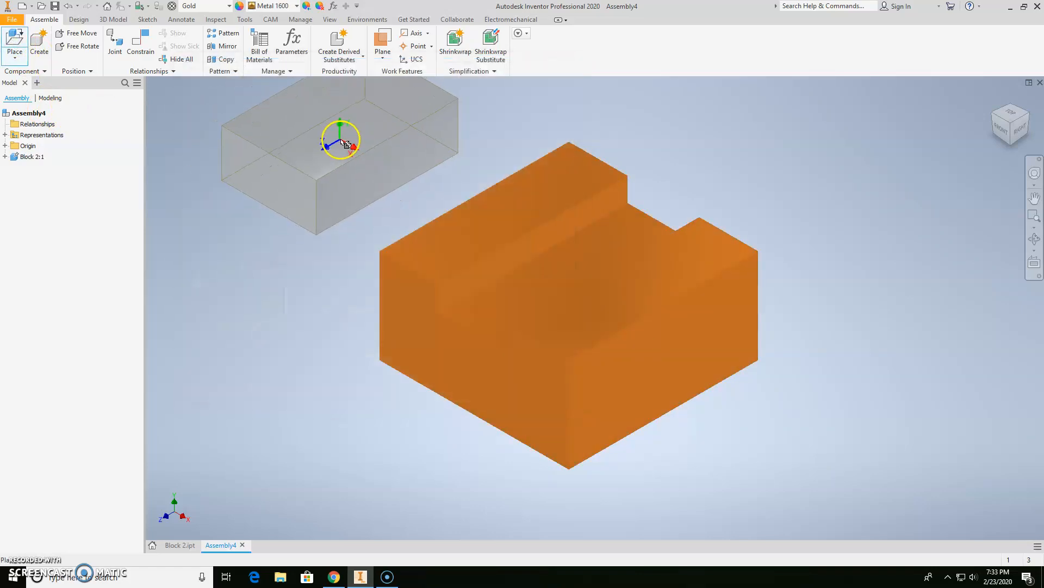
{"action": "key", "text": "Escape"}
{"action": "left_click", "coordinate": [374, 155]}
Move the ungrounded Block 1 around freely and leave it clear of the grounded Block 2
{"action": "left_click_drag", "start_coordinate": [374, 155], "coordinate": [405, 144]}
{"action": "left_click_drag", "start_coordinate": [338, 205], "coordinate": [349, 226]}
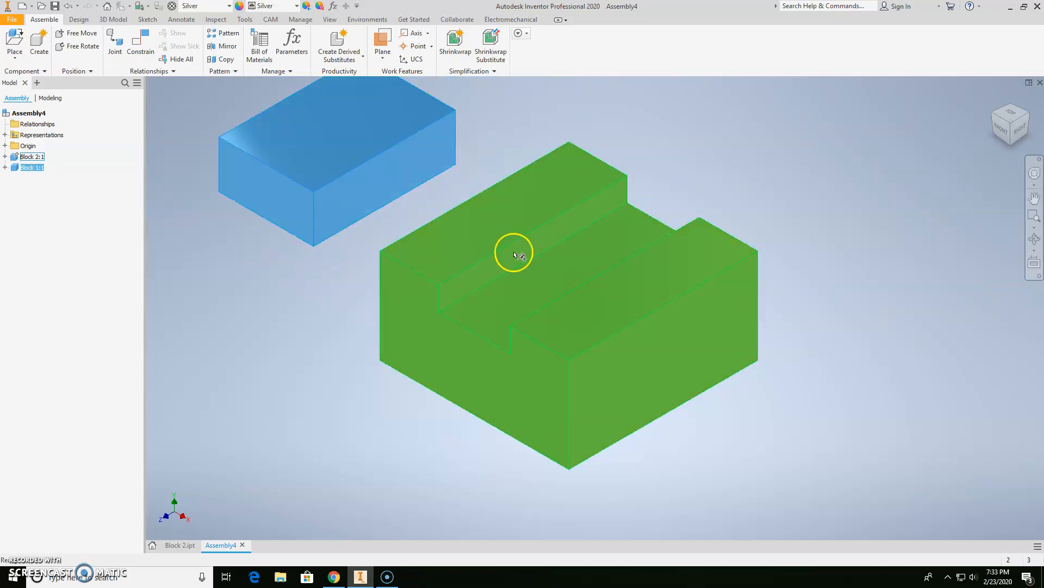
{"action": "left_click", "coordinate": [510, 246]}
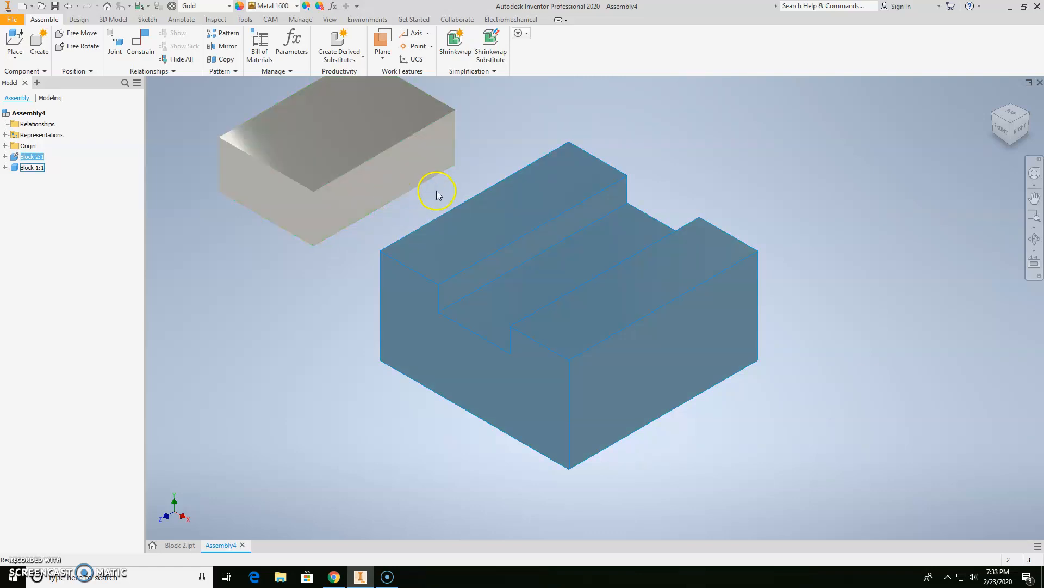
{"action": "left_click_drag", "start_coordinate": [358, 174], "coordinate": [385, 175]}
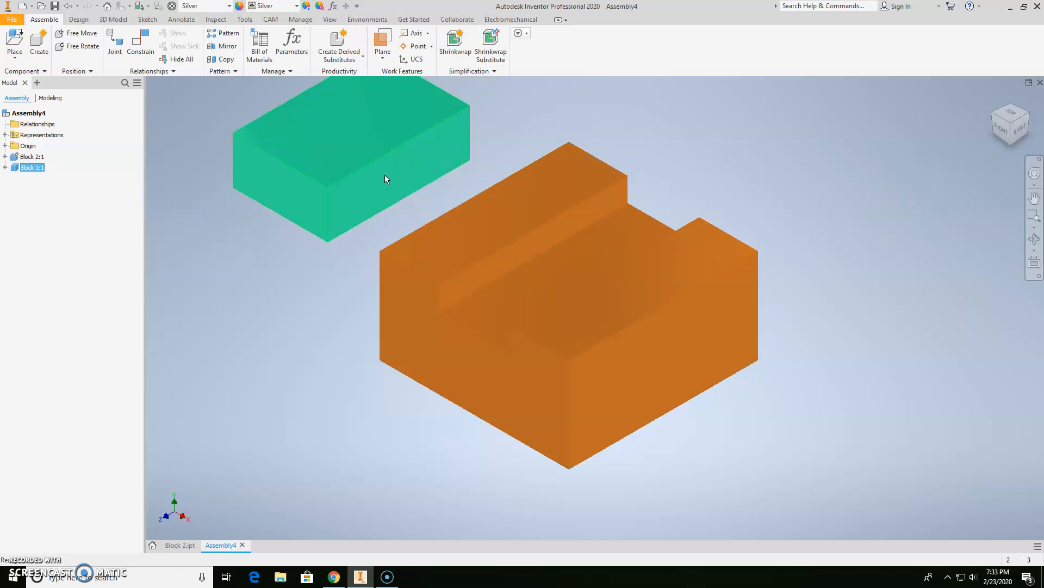
{"action": "left_click_drag", "start_coordinate": [347, 201], "coordinate": [338, 162]}
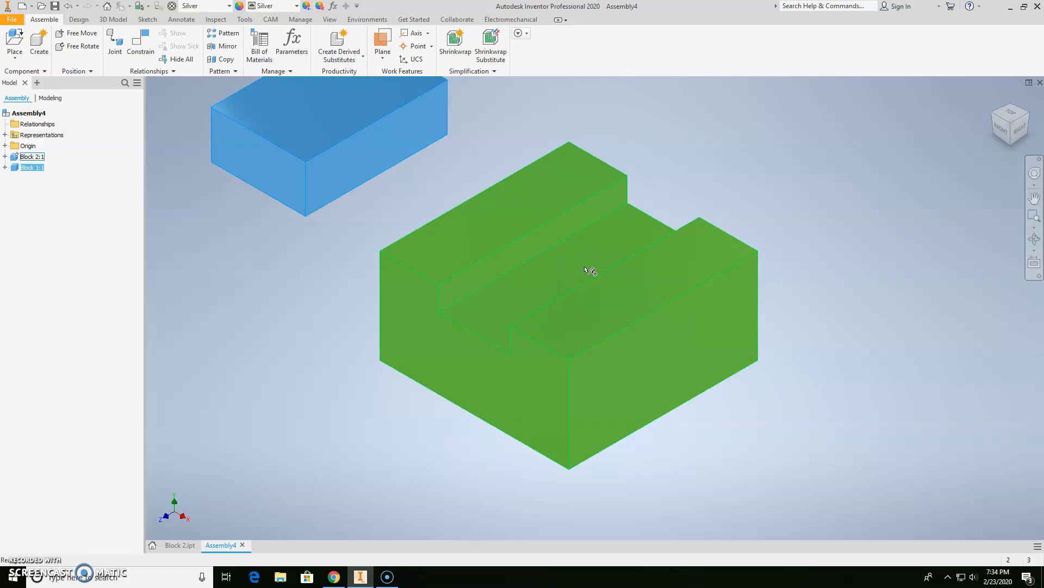
Apply a Mate constraint with the Mate solution and 0.000 in offset between Block 1's top face and the floor of Block 2's slot
{"action": "key", "text": "c"}
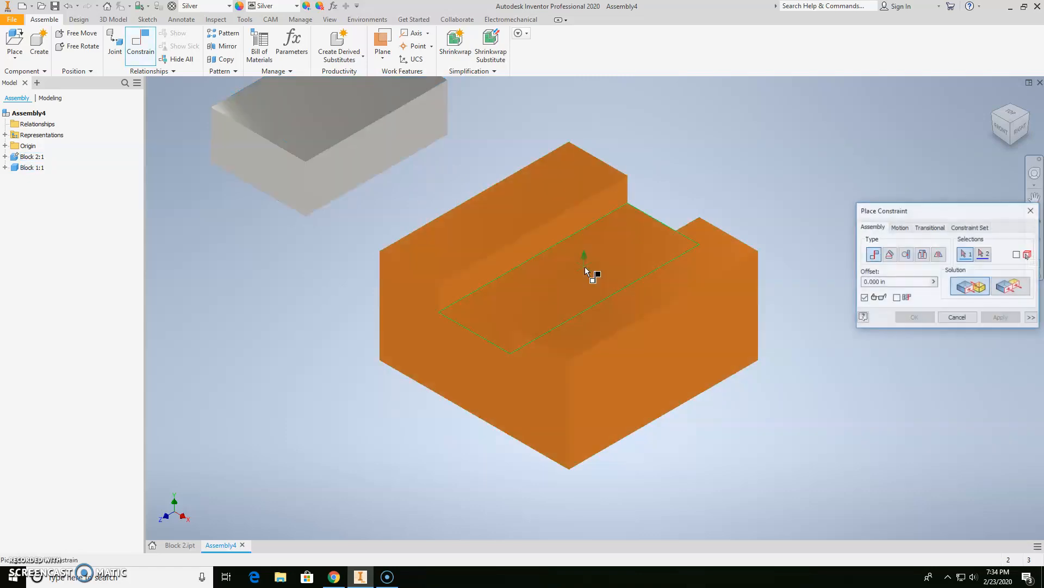
{"action": "left_click_drag", "start_coordinate": [955, 219], "coordinate": [259, 238]}
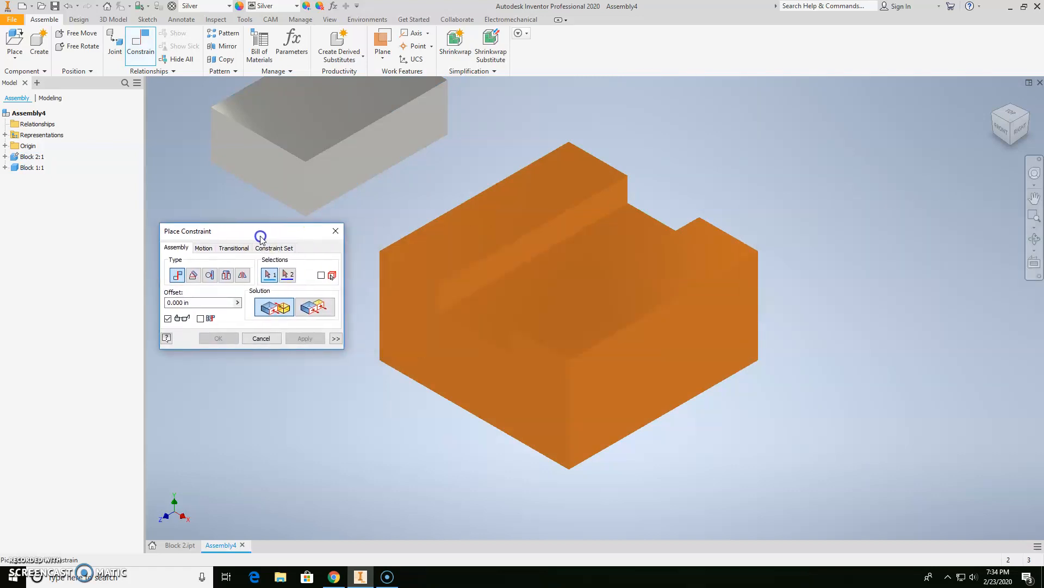
{"action": "middle_click_drag", "start_coordinate": [414, 218], "coordinate": [500, 222]}
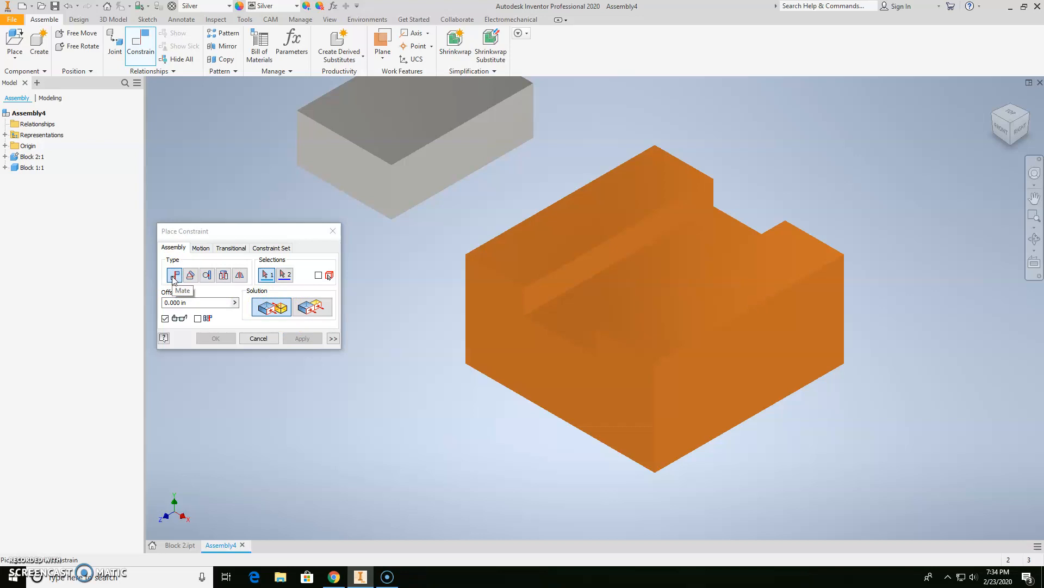
{"action": "left_click", "coordinate": [270, 308]}
{"action": "left_click", "coordinate": [303, 309]}
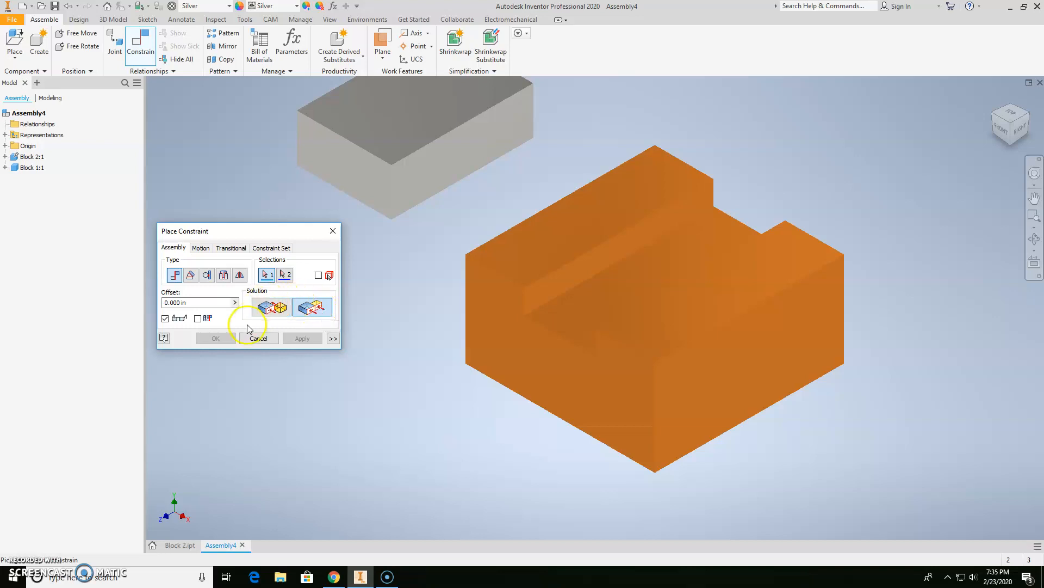
{"action": "left_click", "coordinate": [275, 310]}
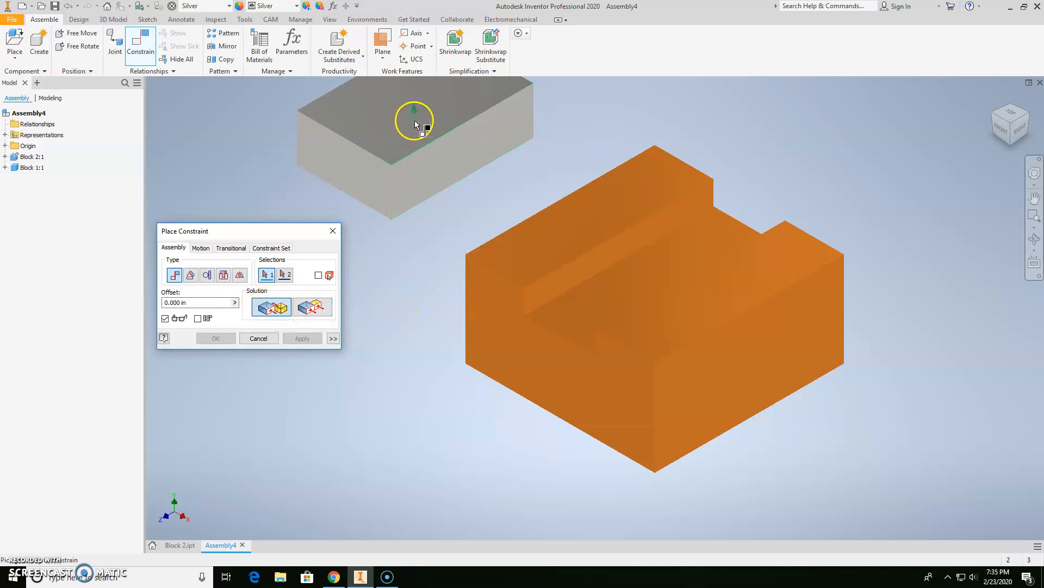
{"action": "middle_click_drag", "start_coordinate": [417, 231], "coordinate": [460, 266]}
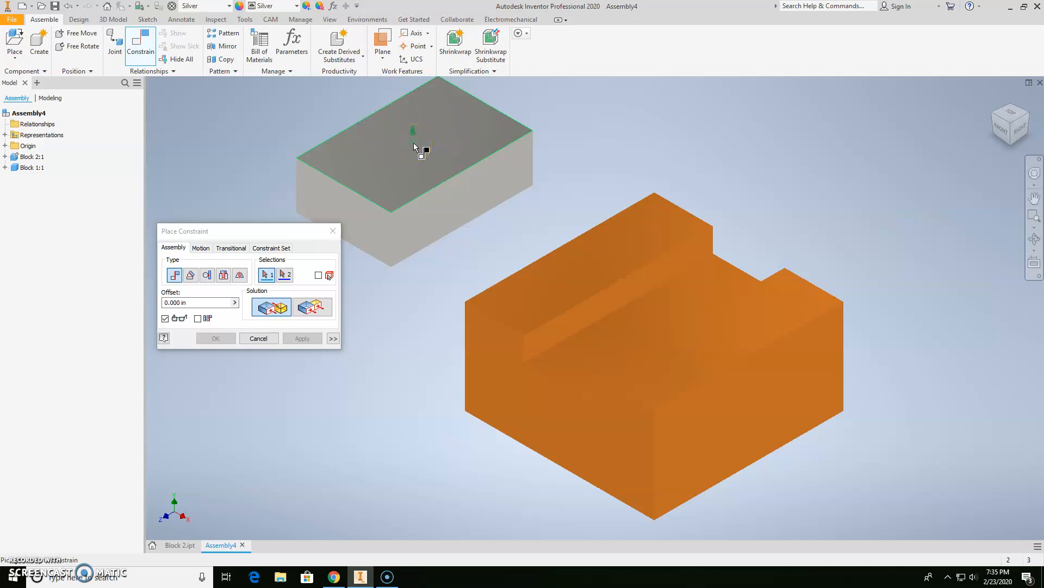
{"action": "left_click", "coordinate": [421, 152]}
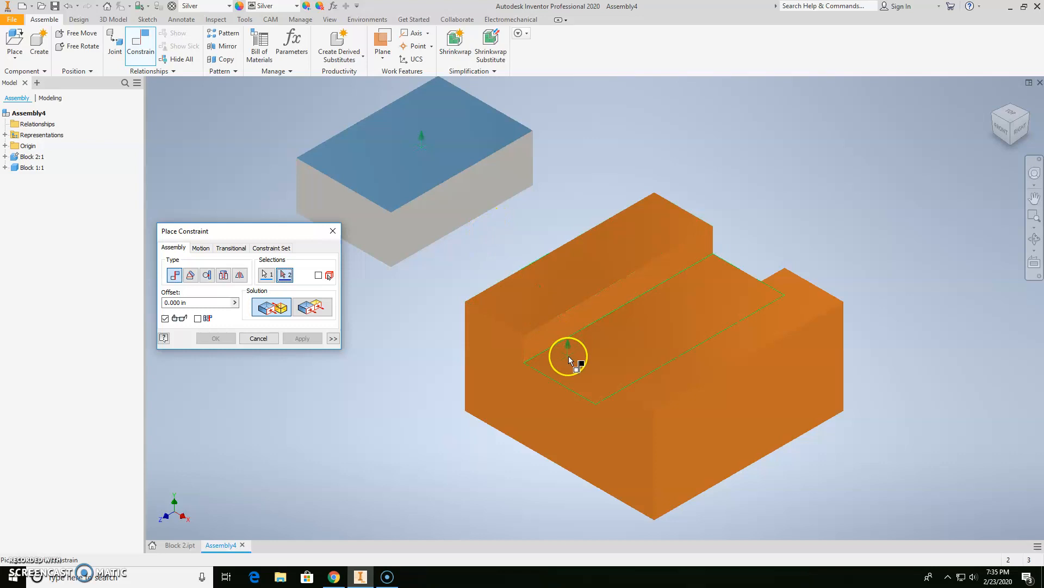
{"action": "left_click", "coordinate": [599, 355]}
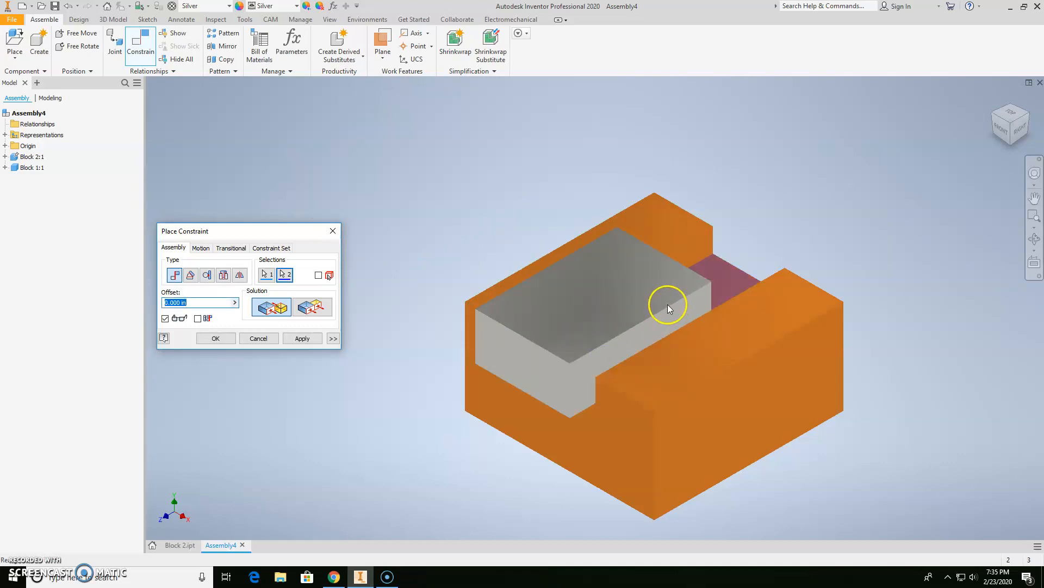
{"action": "left_click", "coordinate": [302, 339]}
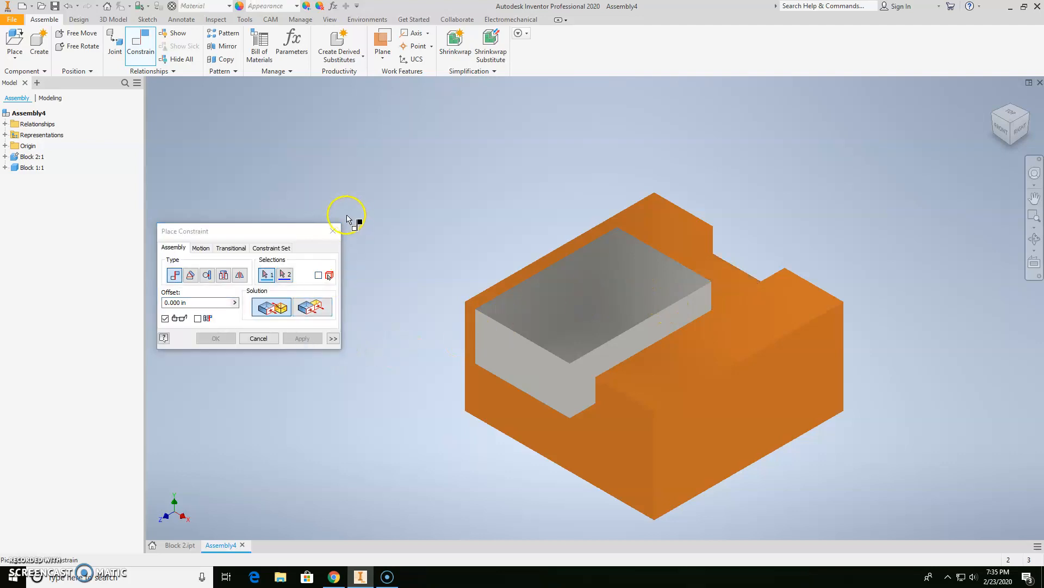
{"action": "left_click", "coordinate": [334, 231]}
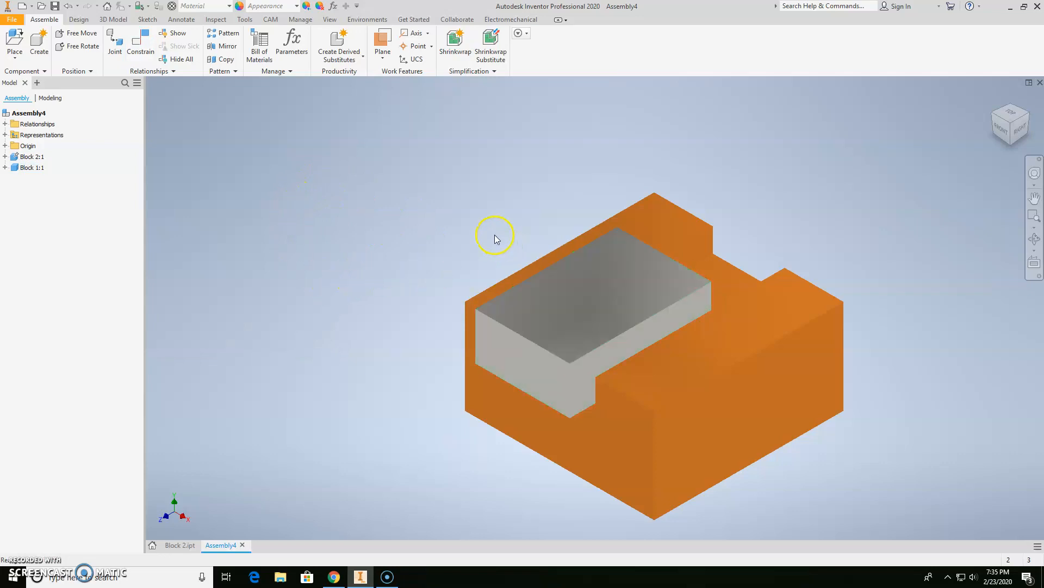
Move Block 1 around along the plane of the slot floor to check the freedom left by the first mate, viewing from several angles
{"action": "left_click_drag", "start_coordinate": [601, 299], "coordinate": [795, 146]}
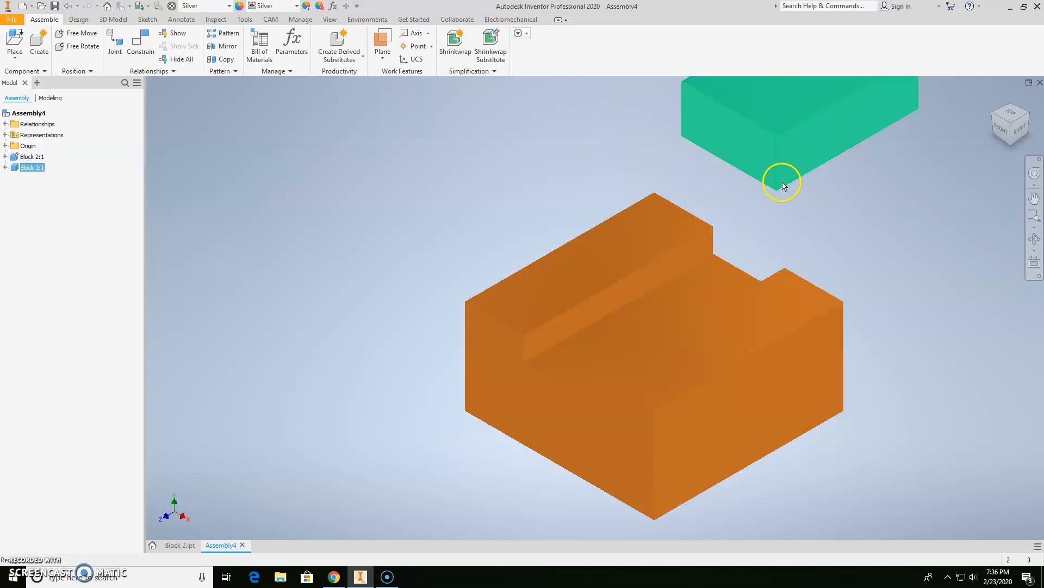
{"action": "middle_click_drag", "start_coordinate": [646, 305], "coordinate": [707, 281], "text": "shift"}
{"action": "left_click_drag", "start_coordinate": [798, 111], "coordinate": [868, 158]}
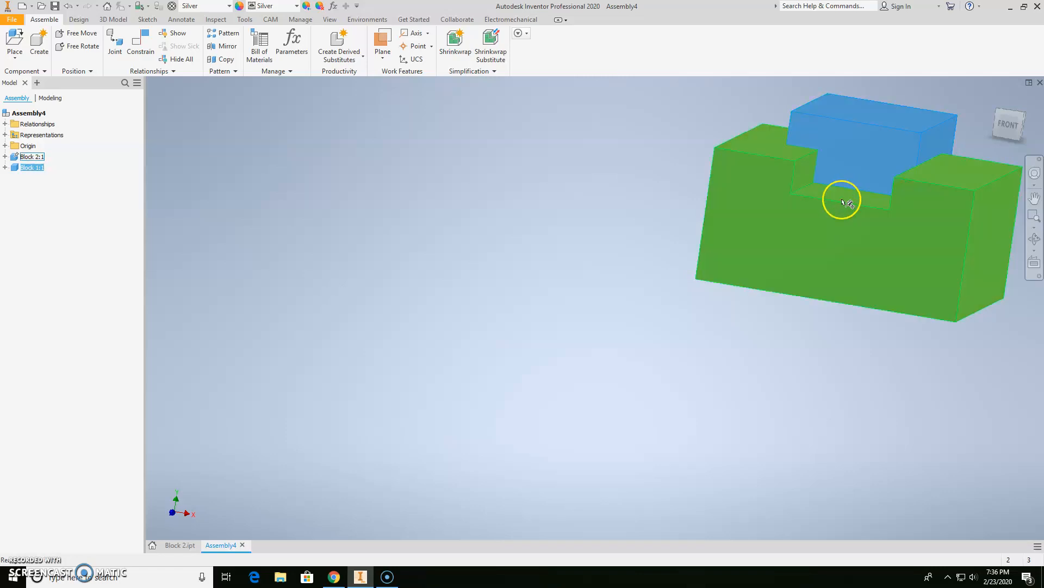
{"action": "middle_click_drag", "start_coordinate": [850, 193], "coordinate": [816, 173], "text": "shift"}
{"action": "left_click_drag", "start_coordinate": [822, 167], "coordinate": [685, 114]}
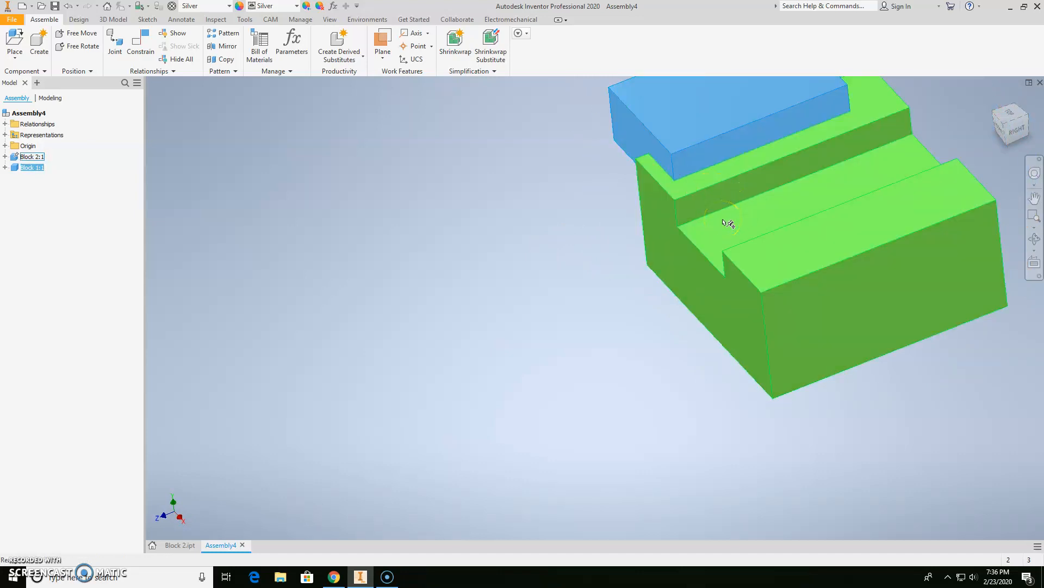
{"action": "key", "text": "F6"}
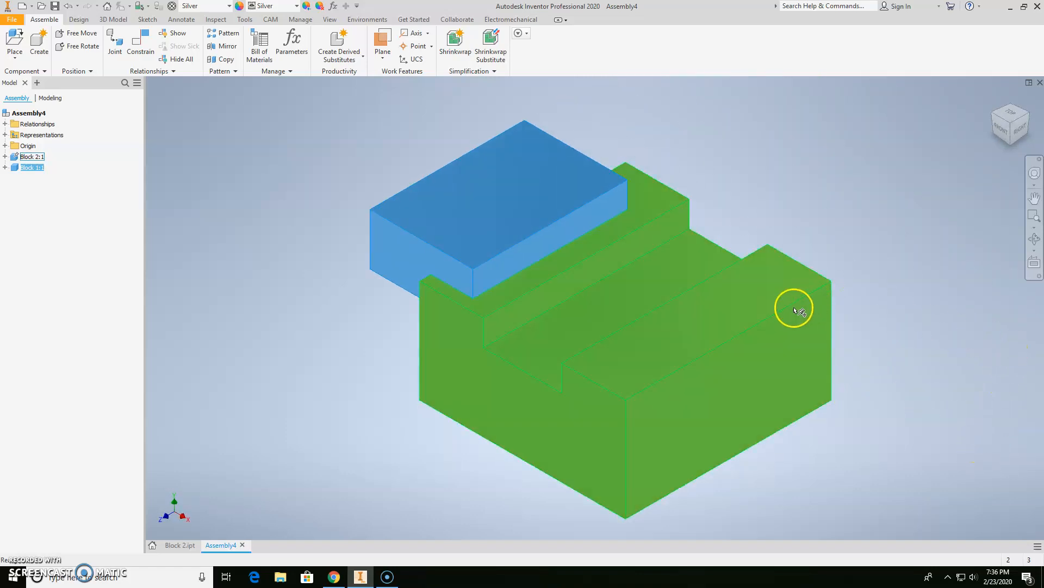
{"action": "left_click_drag", "start_coordinate": [516, 200], "coordinate": [499, 188]}
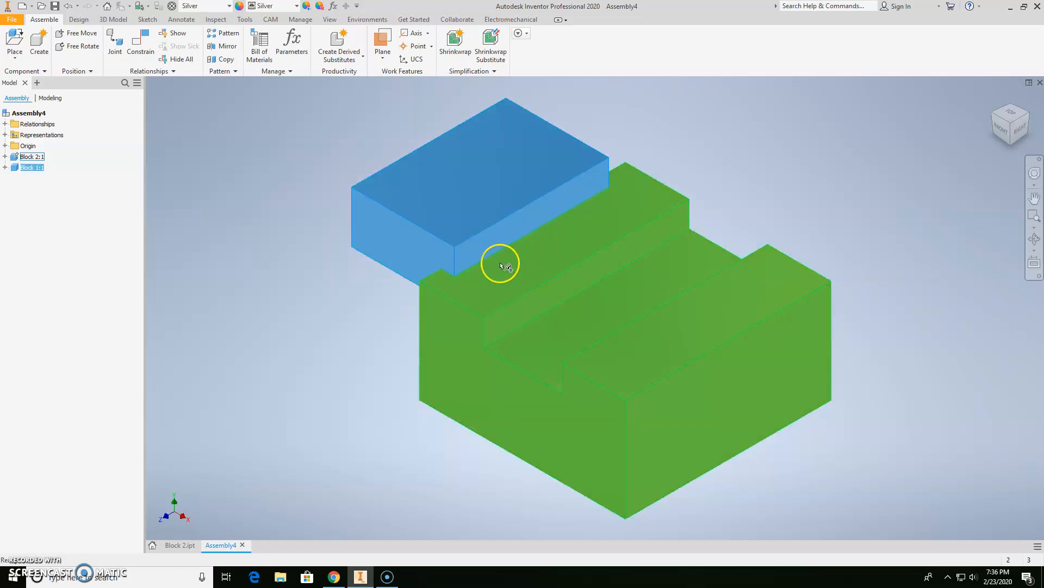
Apply a Mate constraint with the Flush solution and 0.000 in offset between the front faces of Block 1 and Block 2
{"action": "key", "text": "c"}
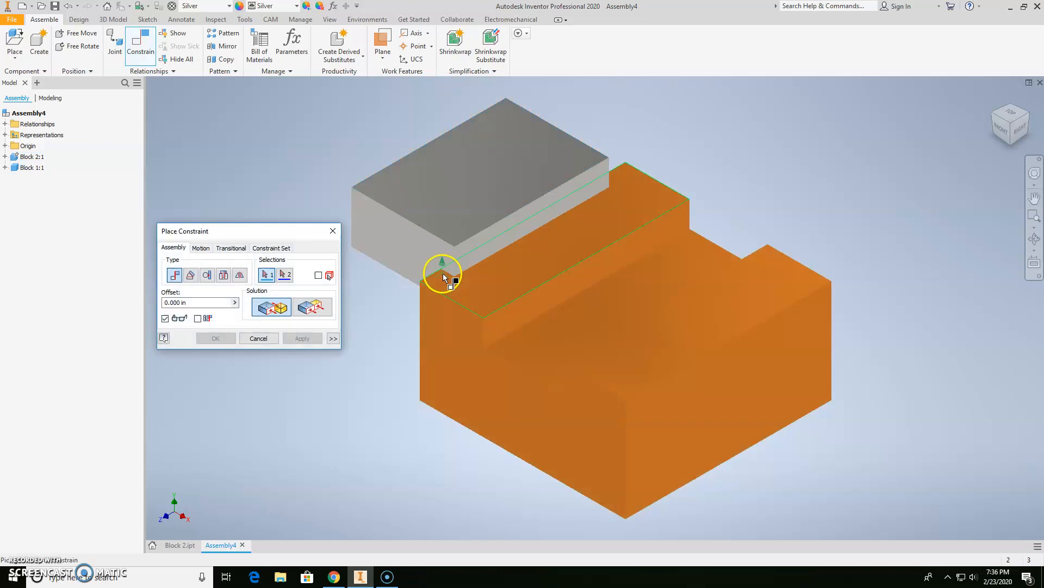
{"action": "left_click", "coordinate": [313, 308]}
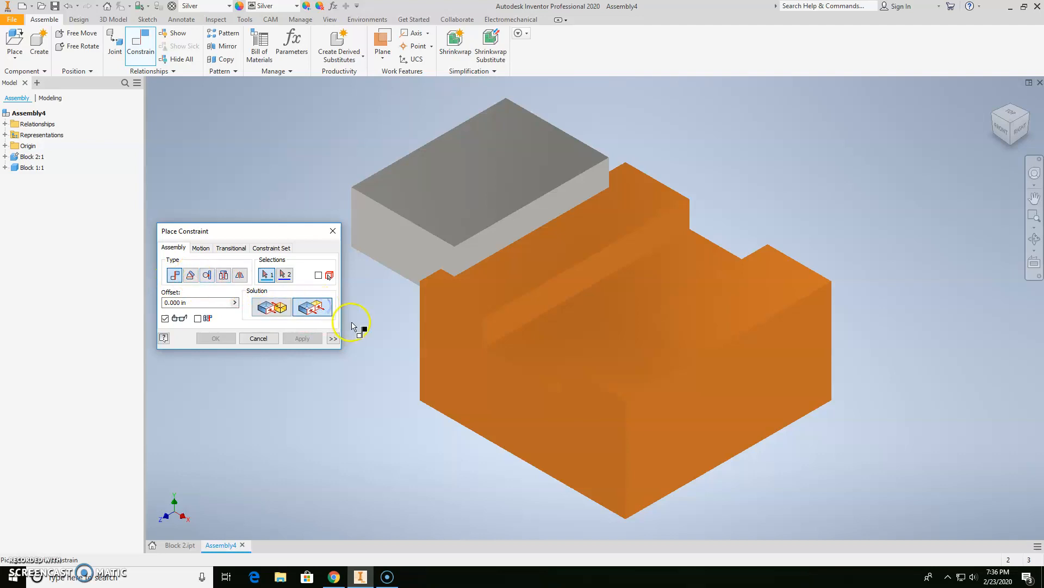
{"action": "left_click", "coordinate": [402, 246]}
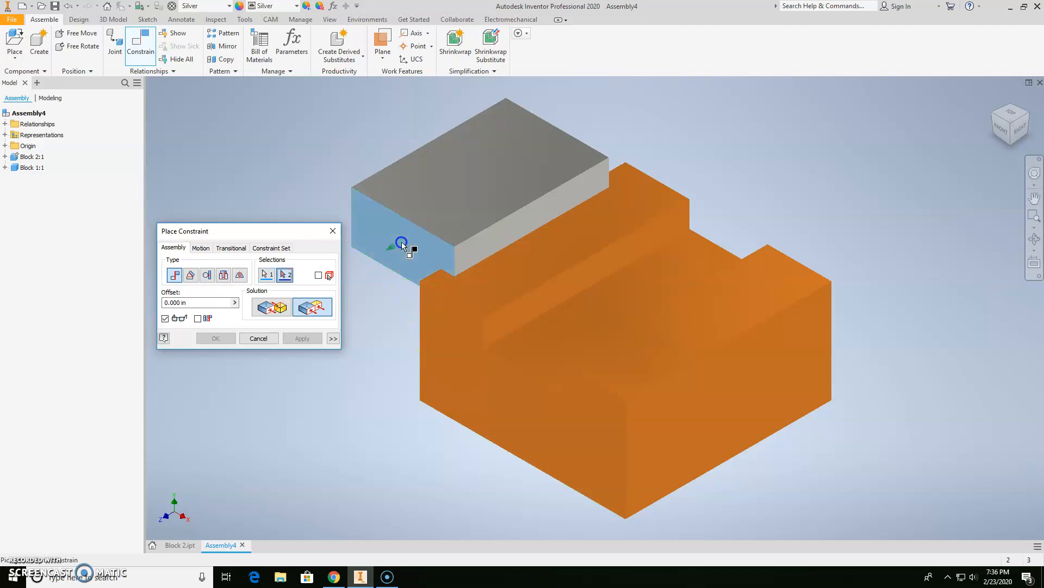
{"action": "left_click", "coordinate": [455, 366]}
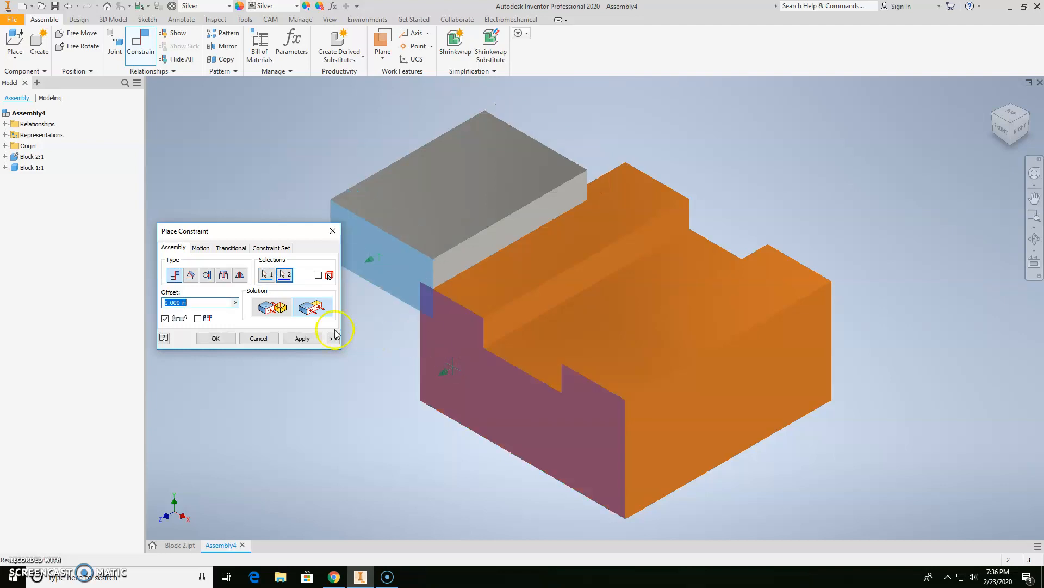
{"action": "left_click", "coordinate": [302, 338]}
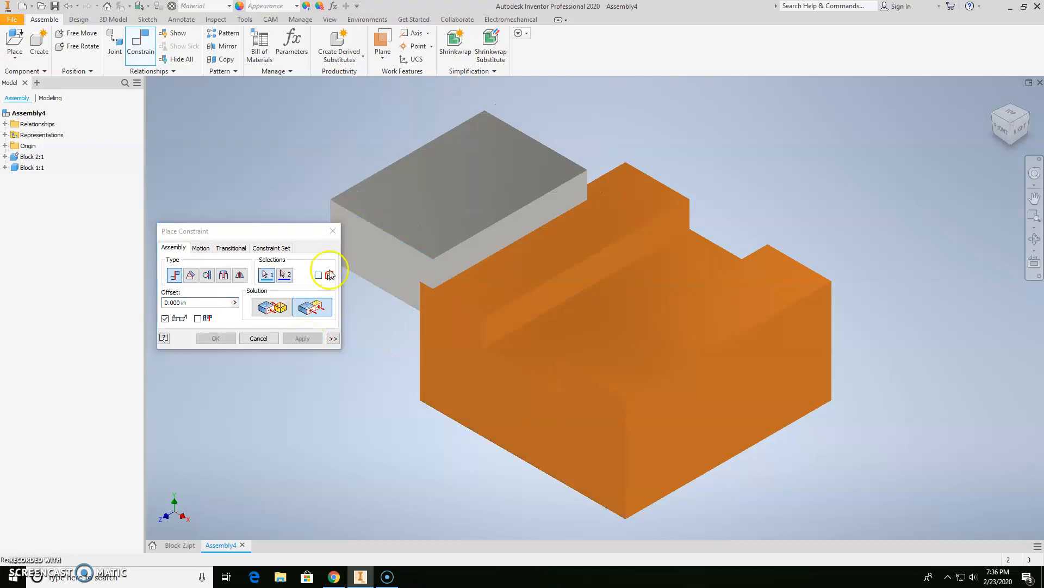
{"action": "left_click", "coordinate": [333, 231]}
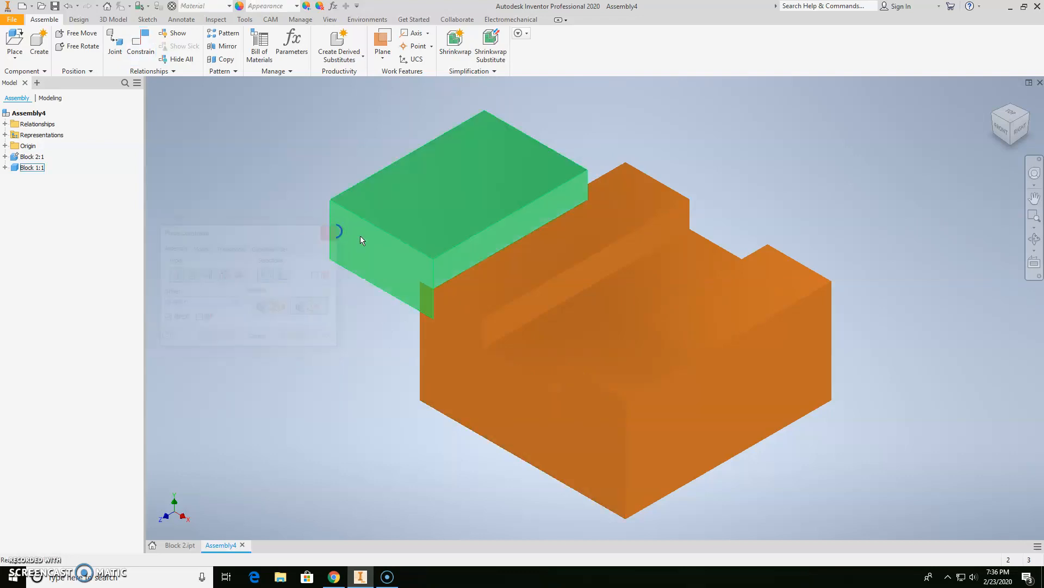
Slide Block 1 back and forth across Block 2 to check its remaining freedom along the X axis
{"action": "left_click_drag", "start_coordinate": [430, 233], "coordinate": [513, 291]}
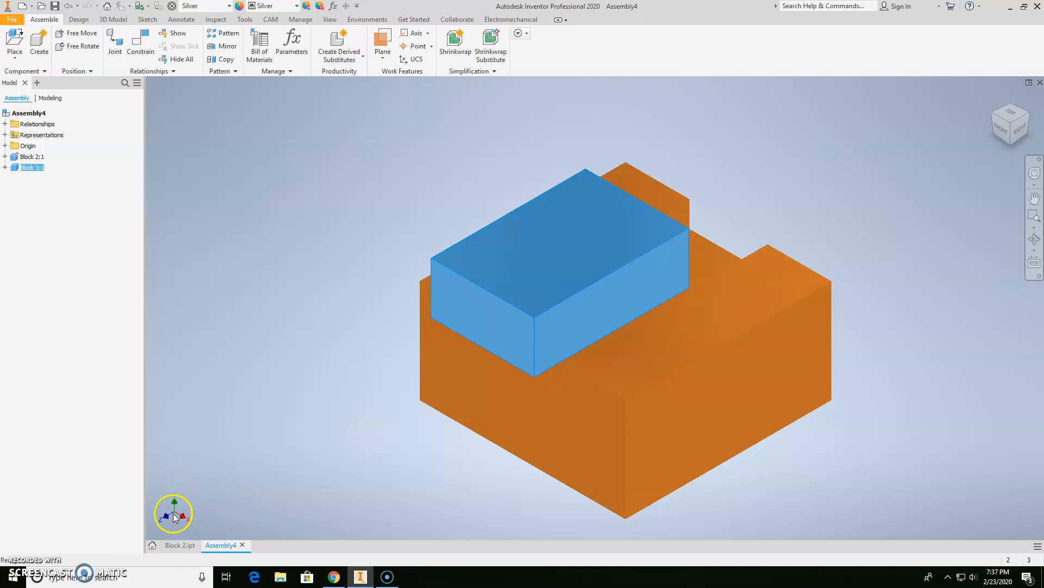
{"action": "mouse_move", "coordinate": [504, 333]}
{"action": "left_mouse_down"}
{"action": "mouse_move", "coordinate": [508, 354]}
{"action": "mouse_move", "coordinate": [517, 331]}
{"action": "left_mouse_up"}
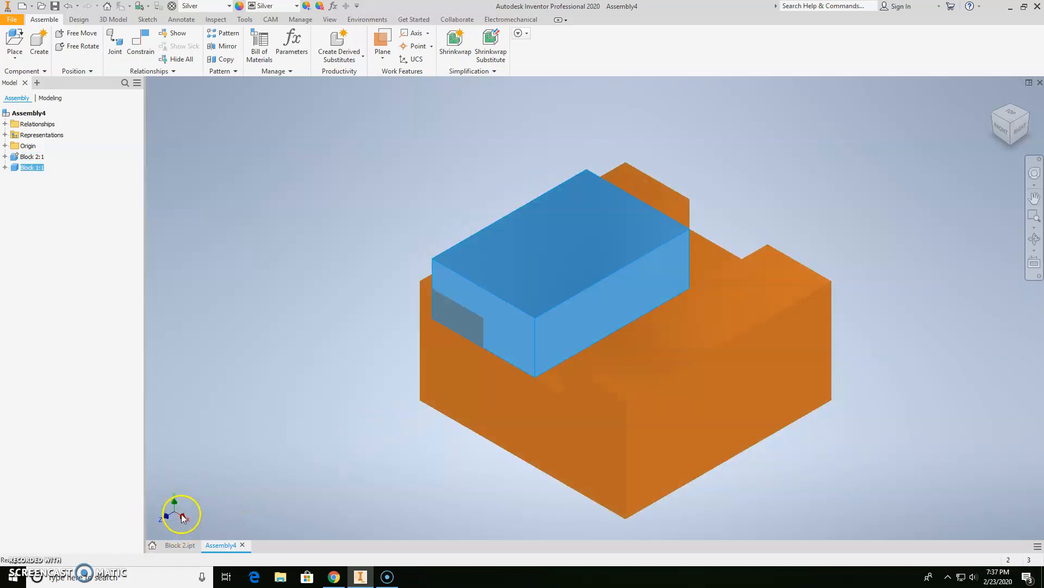
{"action": "mouse_move", "coordinate": [544, 315]}
{"action": "left_mouse_down"}
{"action": "mouse_move", "coordinate": [581, 303]}
{"action": "mouse_move", "coordinate": [578, 294]}
{"action": "mouse_move", "coordinate": [625, 290]}
{"action": "mouse_move", "coordinate": [667, 354]}
{"action": "mouse_move", "coordinate": [501, 253]}
{"action": "mouse_move", "coordinate": [776, 432]}
{"action": "mouse_move", "coordinate": [475, 278]}
{"action": "mouse_move", "coordinate": [574, 303]}
{"action": "mouse_move", "coordinate": [758, 394]}
{"action": "mouse_move", "coordinate": [778, 409]}
{"action": "mouse_move", "coordinate": [479, 289]}
{"action": "mouse_move", "coordinate": [471, 275]}
{"action": "mouse_move", "coordinate": [683, 528]}
{"action": "mouse_move", "coordinate": [536, 321]}
{"action": "left_mouse_up"}
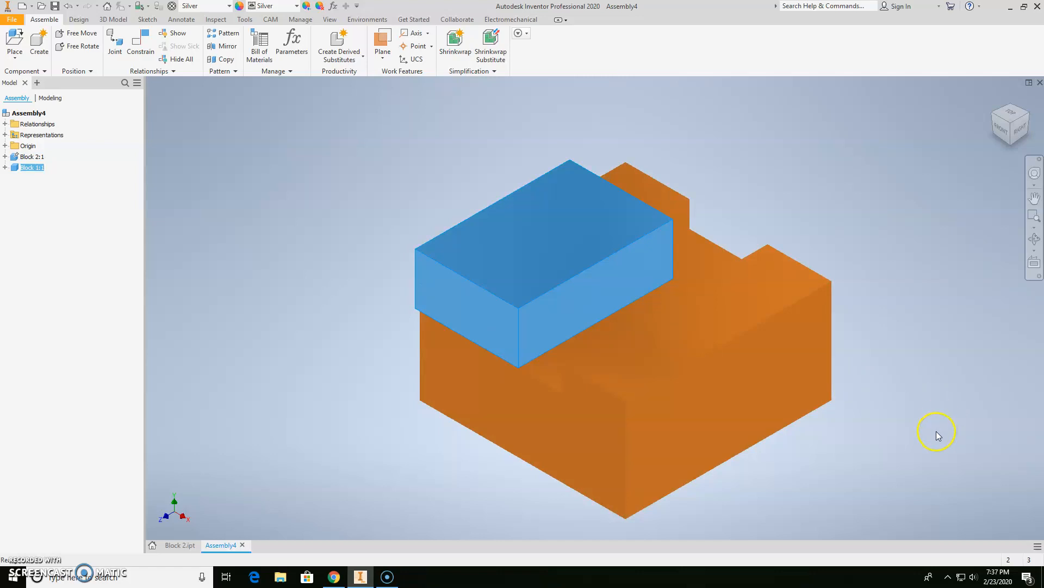
Apply a Mate constraint with 0.000 in offset between Block 1's right side face and the facing side wall of Block 2's slot
{"action": "key", "text": "c"}
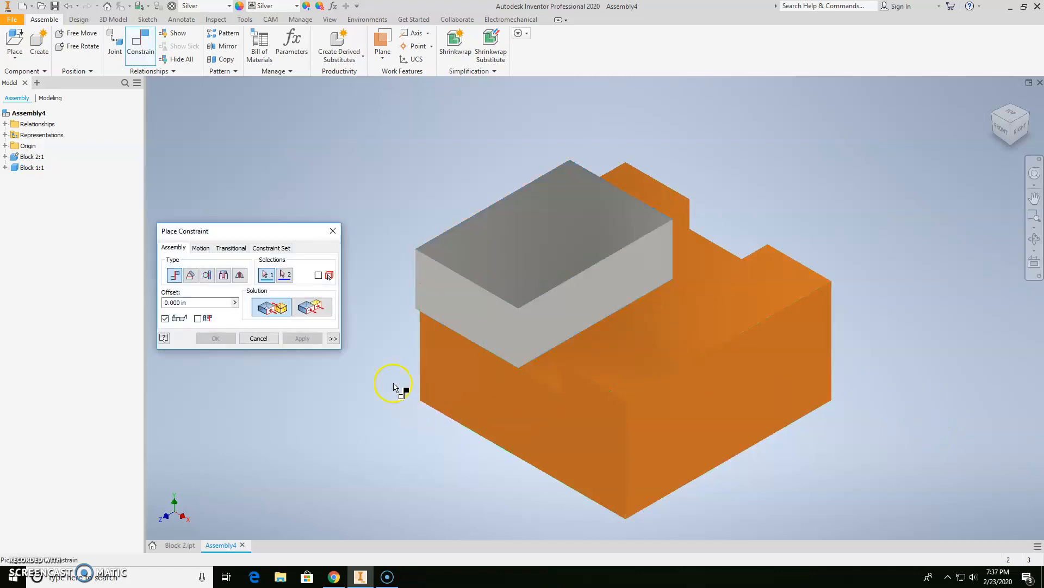
{"action": "left_click", "coordinate": [598, 303]}
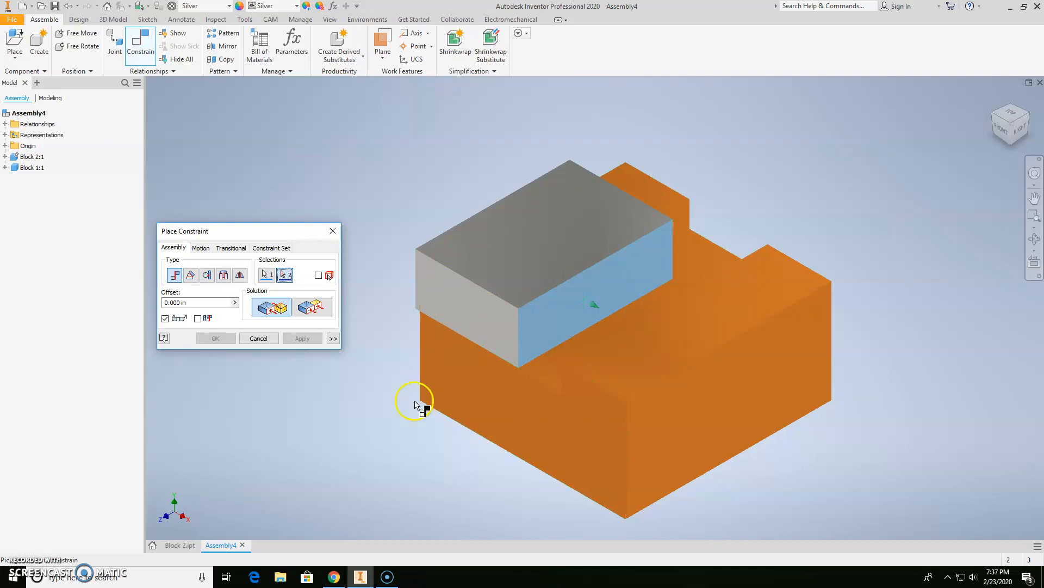
{"action": "middle_click_drag", "start_coordinate": [389, 380], "coordinate": [470, 402], "text": "shift"}
{"action": "left_click", "coordinate": [586, 379]}
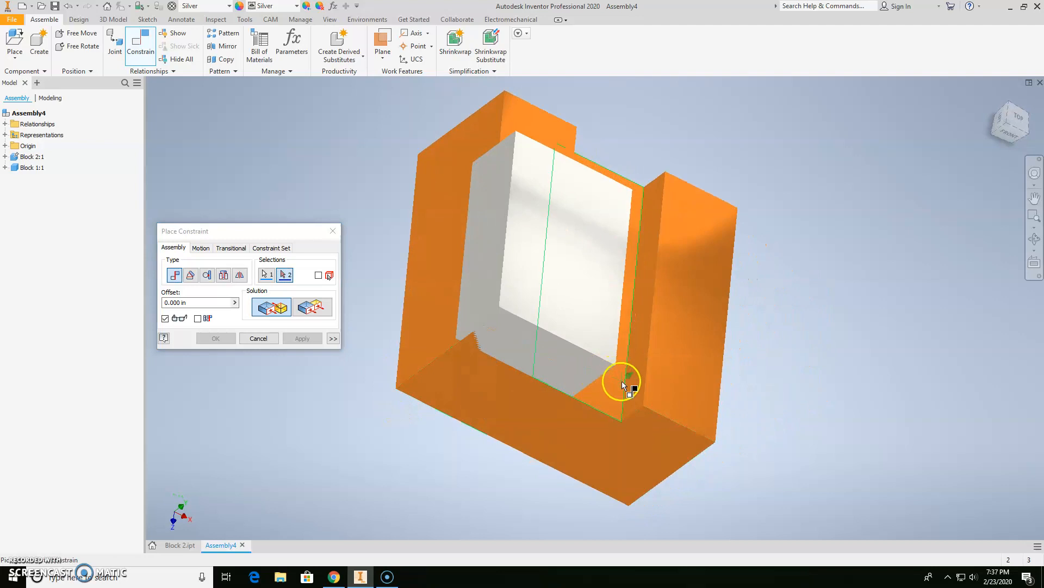
{"action": "scroll", "coordinate": [635, 387], "scroll_direction": "down", "scroll_amount": 2}
{"action": "scroll", "coordinate": [634, 386], "scroll_direction": "up", "scroll_amount": 5}
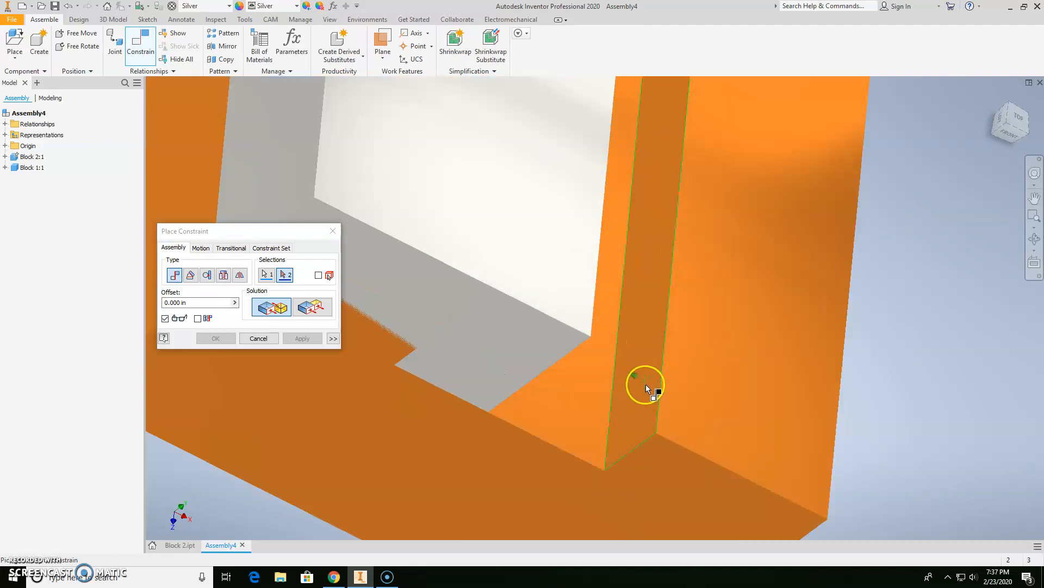
{"action": "middle_click_drag", "start_coordinate": [601, 367], "coordinate": [562, 333], "text": "shift"}
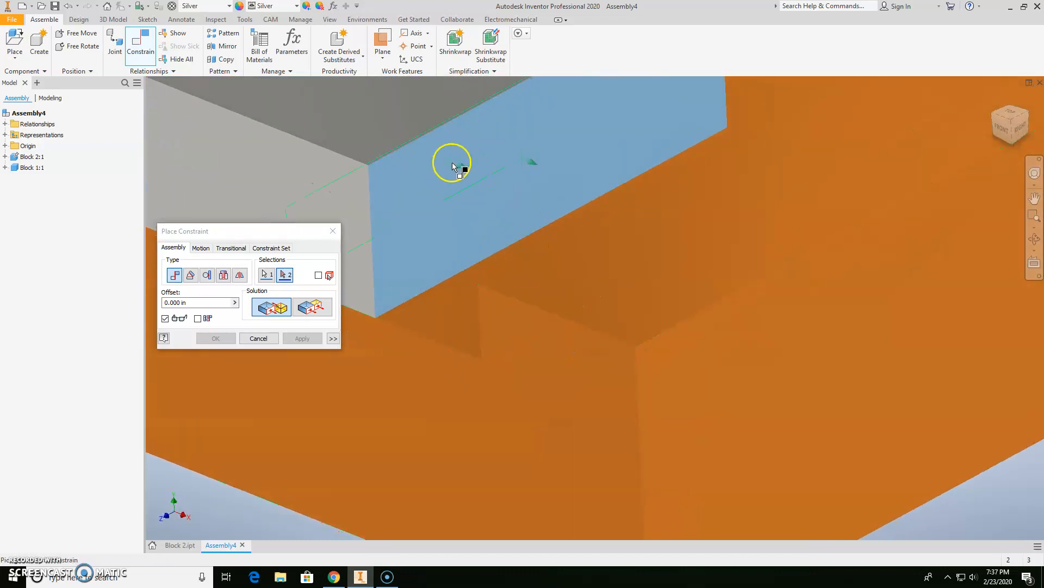
{"action": "middle_click_drag", "start_coordinate": [466, 222], "coordinate": [648, 338], "text": "shift"}
{"action": "left_click", "coordinate": [654, 357]}
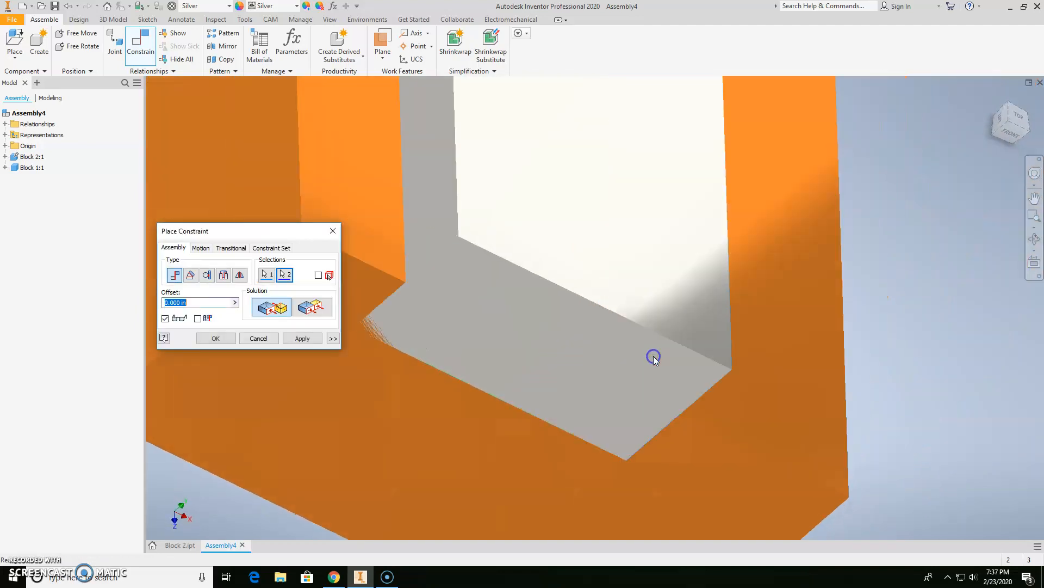
{"action": "left_click", "coordinate": [302, 339]}
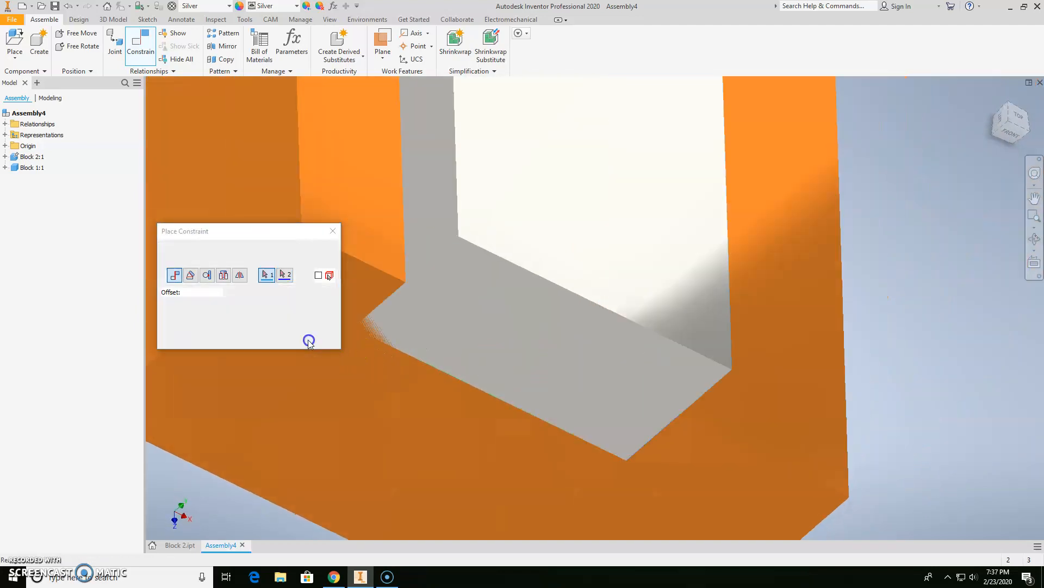
{"action": "left_click", "coordinate": [333, 230]}
{"action": "key", "text": "F6"}
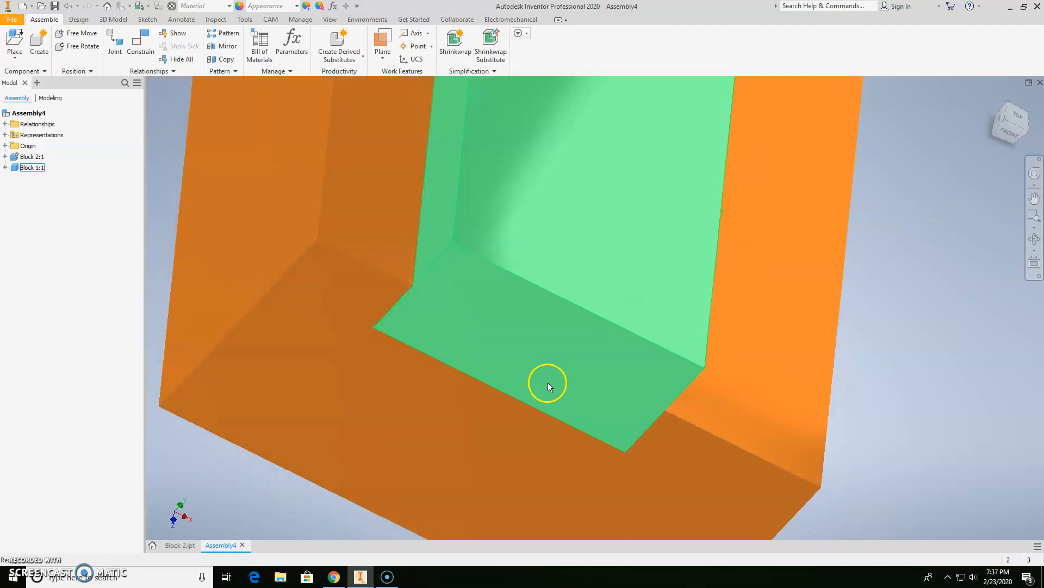
Try to move Block 1 within the slot to check that it is fully constrained
{"action": "left_click", "coordinate": [613, 262]}
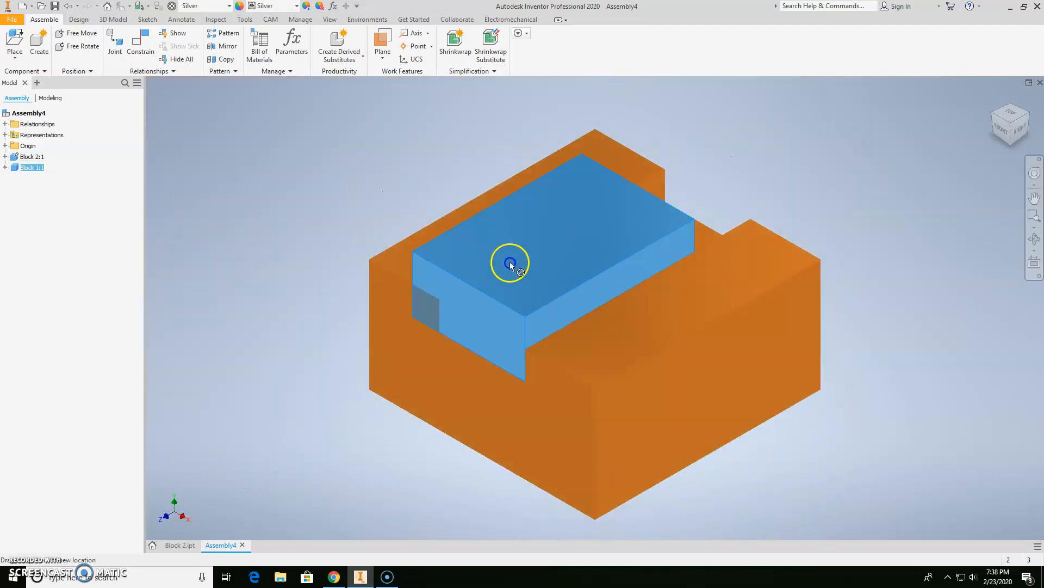
{"action": "left_click", "coordinate": [551, 262]}
{"action": "left_click", "coordinate": [504, 254]}
{"action": "left_click", "coordinate": [510, 287]}
{"action": "left_click", "coordinate": [587, 315]}
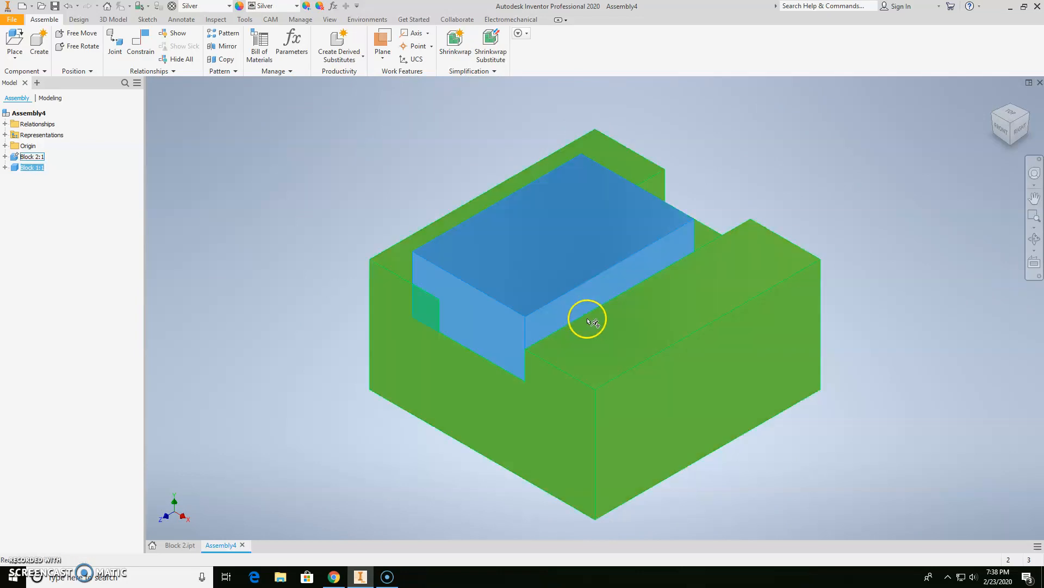
{"action": "left_click", "coordinate": [578, 283]}
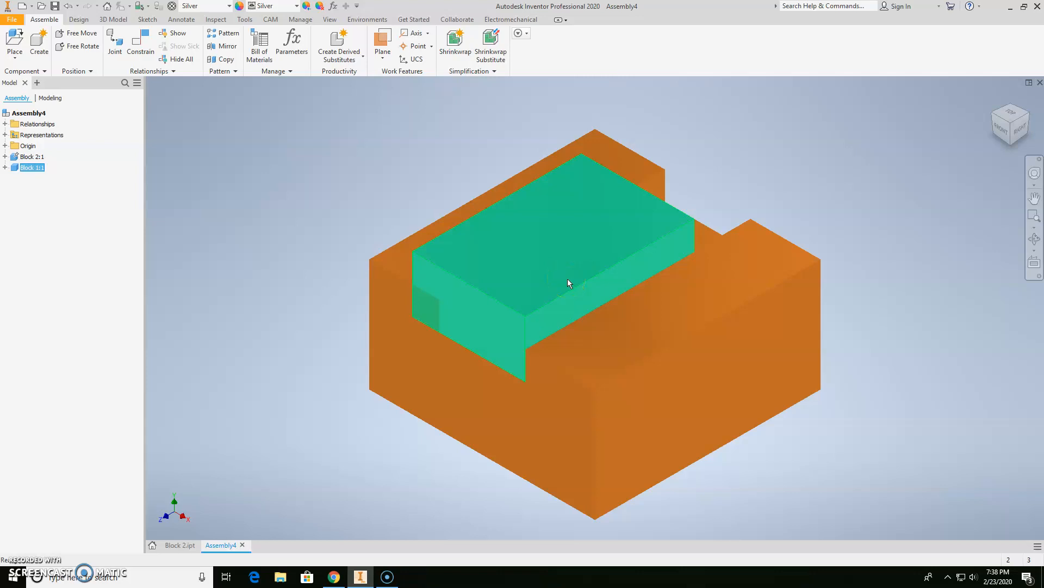
{"action": "left_click", "coordinate": [567, 282]}
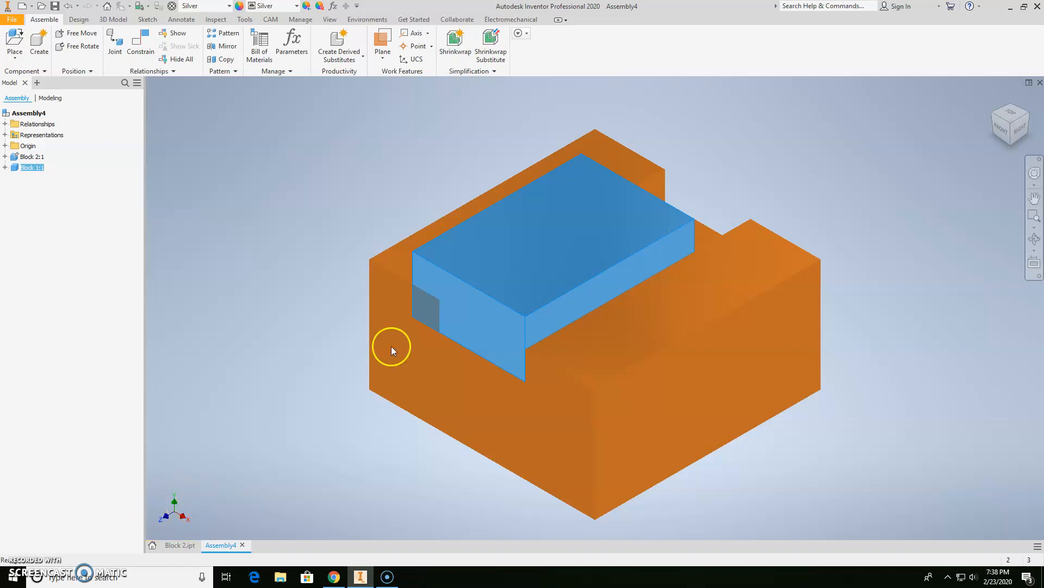
{"action": "left_click", "coordinate": [533, 274]}
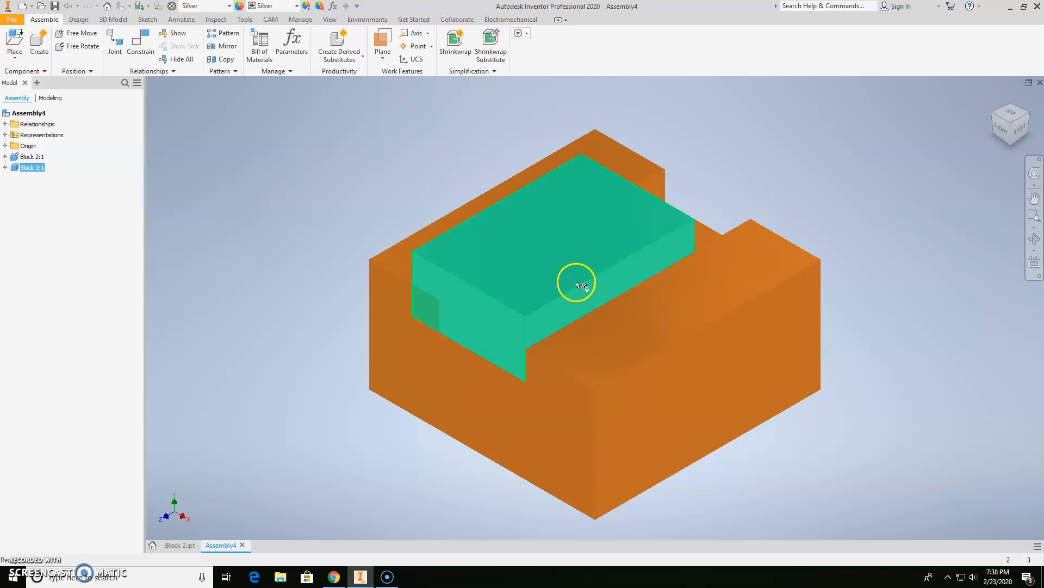
{"action": "left_click", "coordinate": [571, 265]}
Examine the front of the assembly up close where Block 1 meets the left wall of Block 2's slot
{"action": "scroll", "coordinate": [437, 313], "scroll_direction": "up", "scroll_amount": 5}
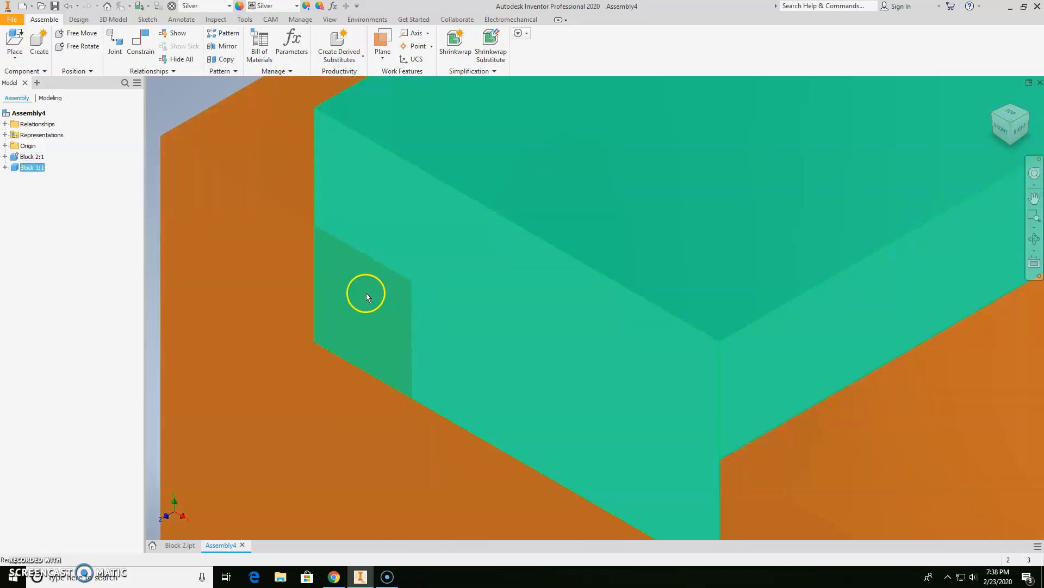
{"action": "scroll", "coordinate": [567, 330], "scroll_direction": "down", "scroll_amount": 5}
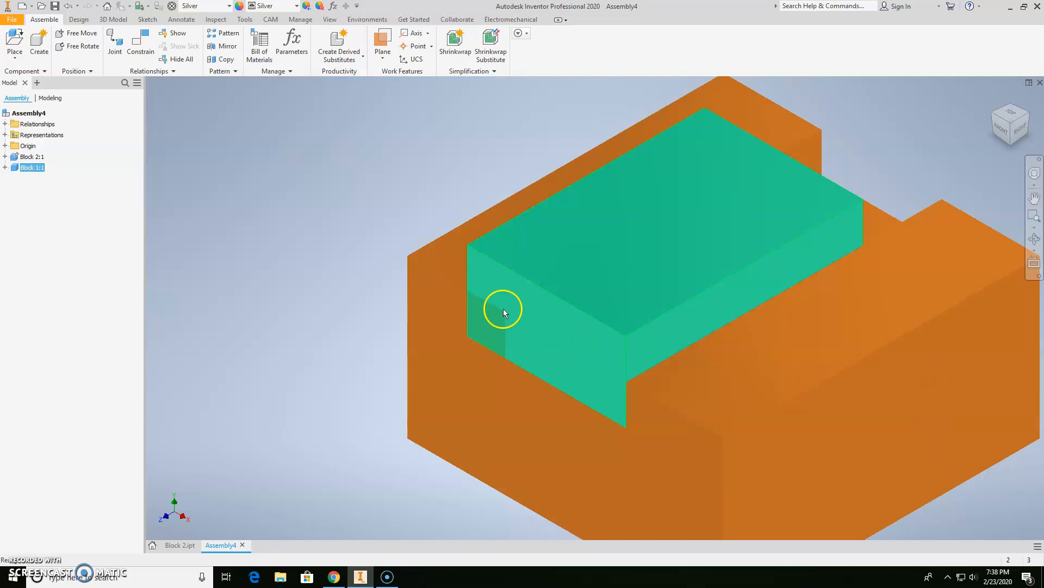
{"action": "scroll", "coordinate": [504, 308], "scroll_direction": "down", "scroll_amount": 3}
{"action": "scroll", "coordinate": [501, 298], "scroll_direction": "up", "scroll_amount": 8}
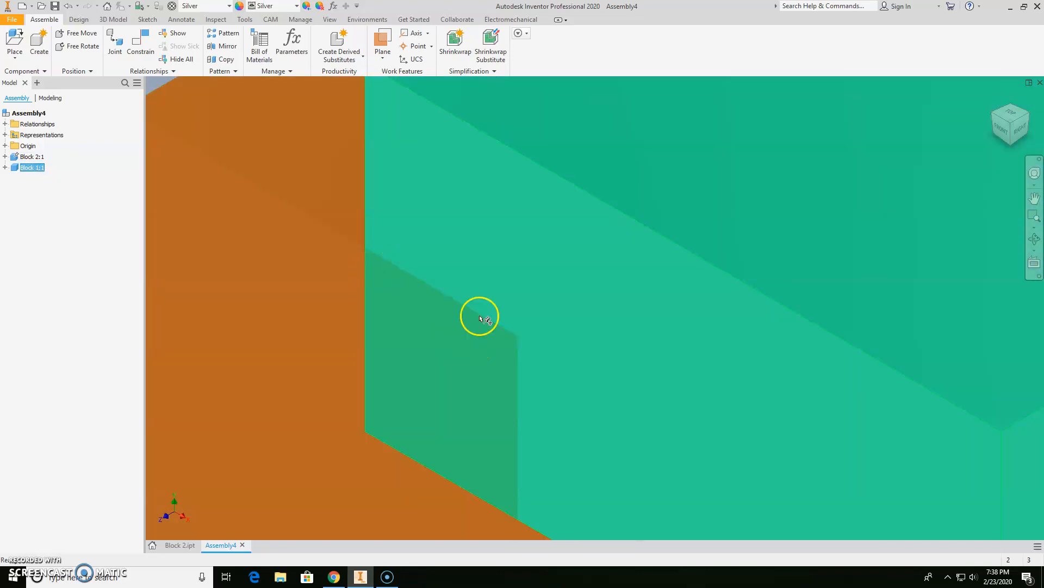
{"action": "scroll", "coordinate": [501, 355], "scroll_direction": "down", "scroll_amount": 5}
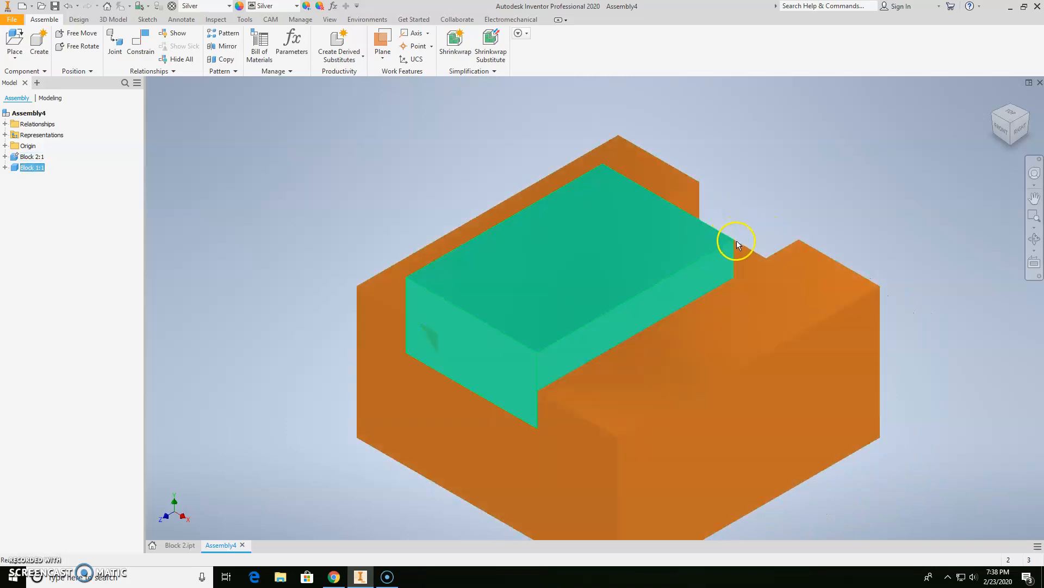
{"action": "left_click", "coordinate": [737, 242]}
Measure the width of Block 2's slot between its two upper inner edges
{"action": "middle_click_drag", "start_coordinate": [775, 204], "coordinate": [763, 234], "text": "shift"}
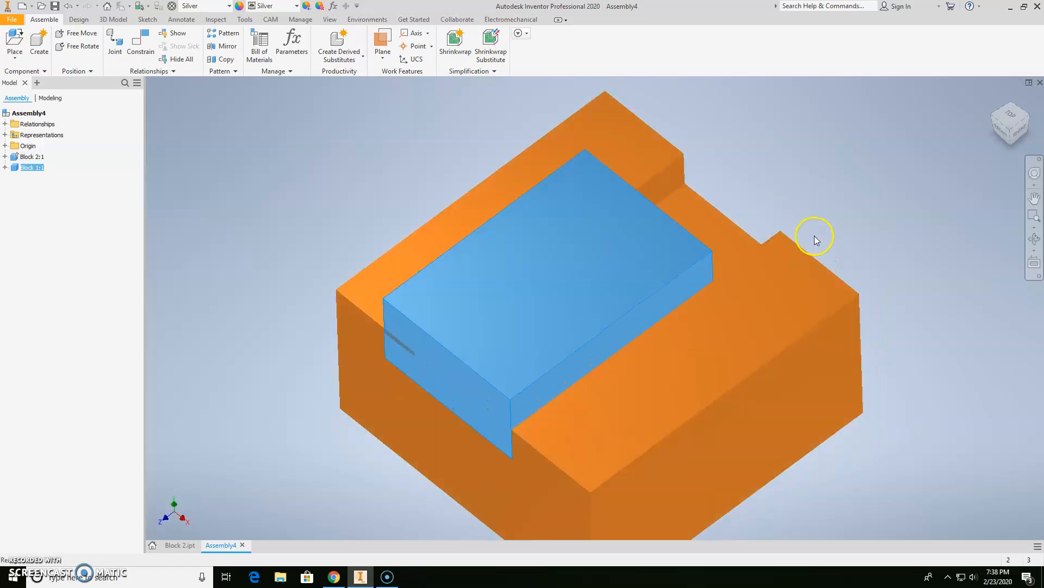
{"action": "key", "text": "m"}
{"action": "left_click", "coordinate": [774, 236]}
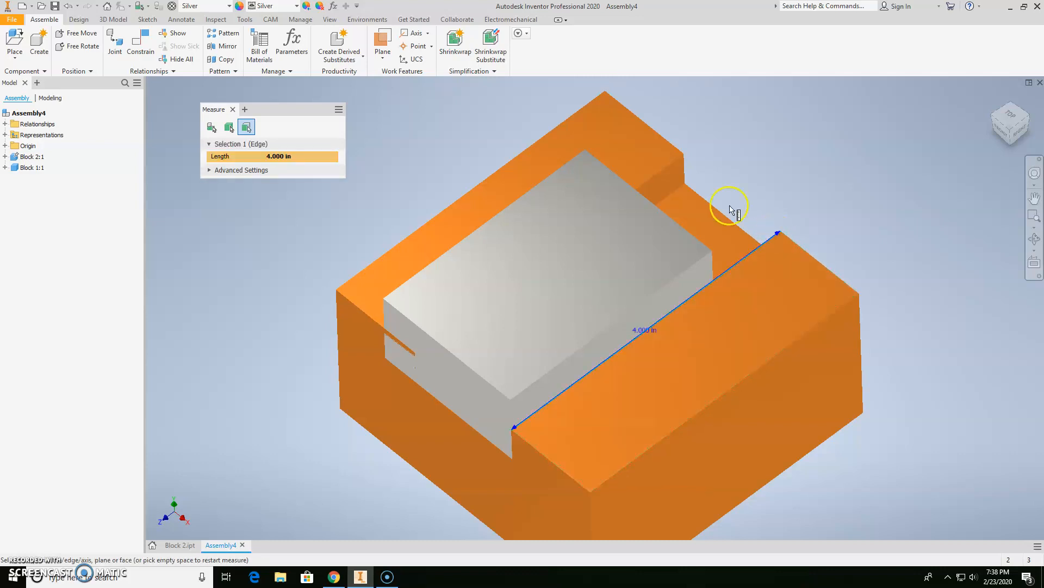
{"action": "left_click", "coordinate": [679, 160]}
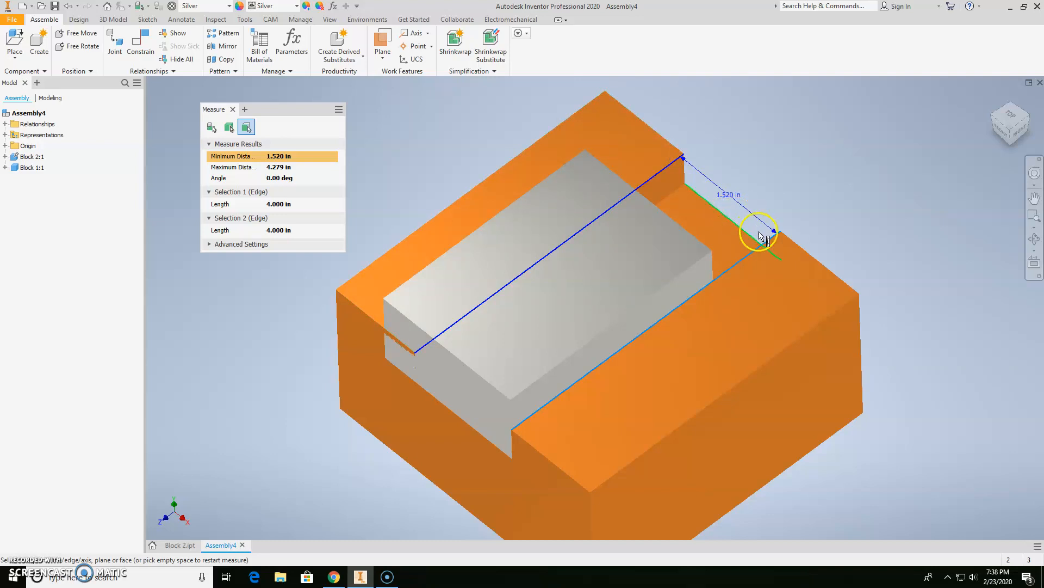
{"action": "middle_click_drag", "start_coordinate": [760, 294], "coordinate": [702, 283], "text": "shift"}
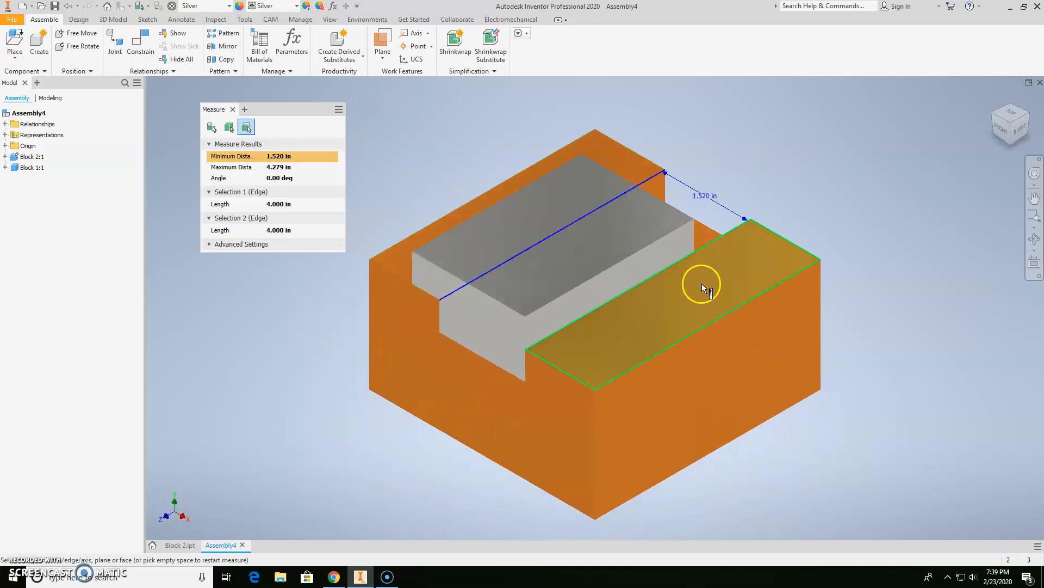
Measure the width of Block 1 between its two long upper edges
{"action": "left_click", "coordinate": [692, 282]}
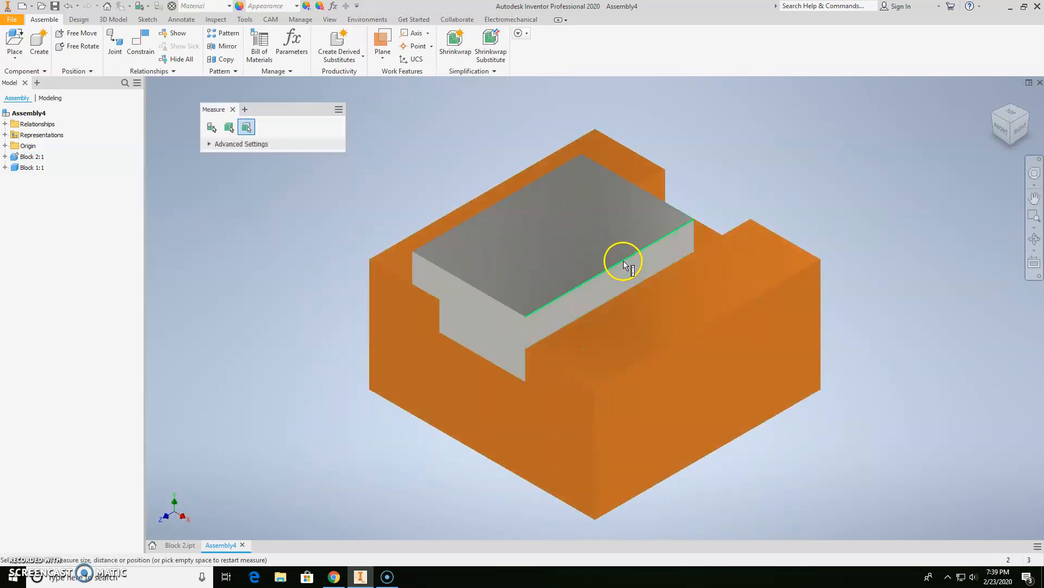
{"action": "left_click", "coordinate": [624, 261]}
{"action": "left_click", "coordinate": [507, 200]}
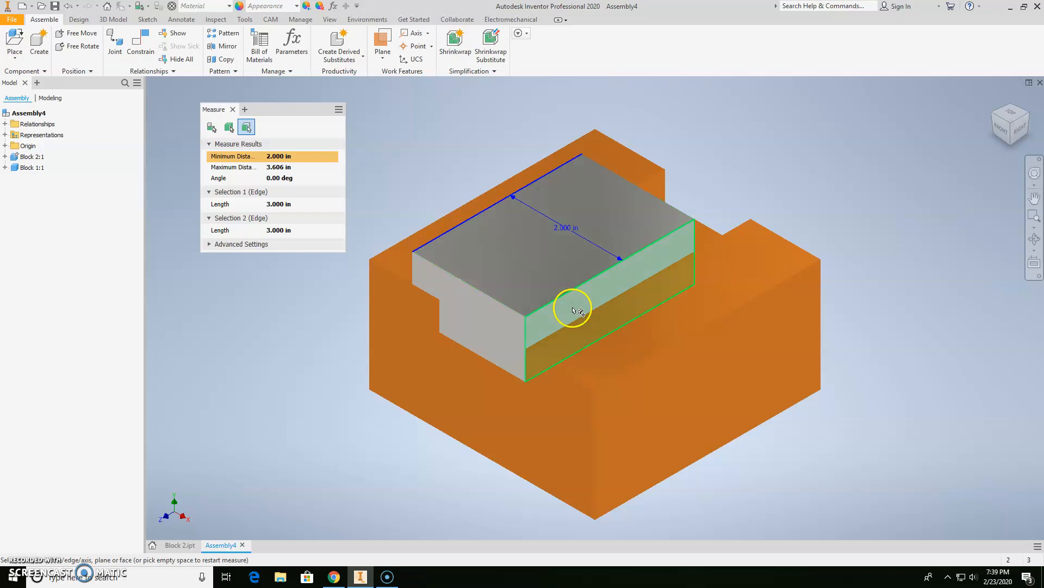
{"action": "key", "text": "Escape"}
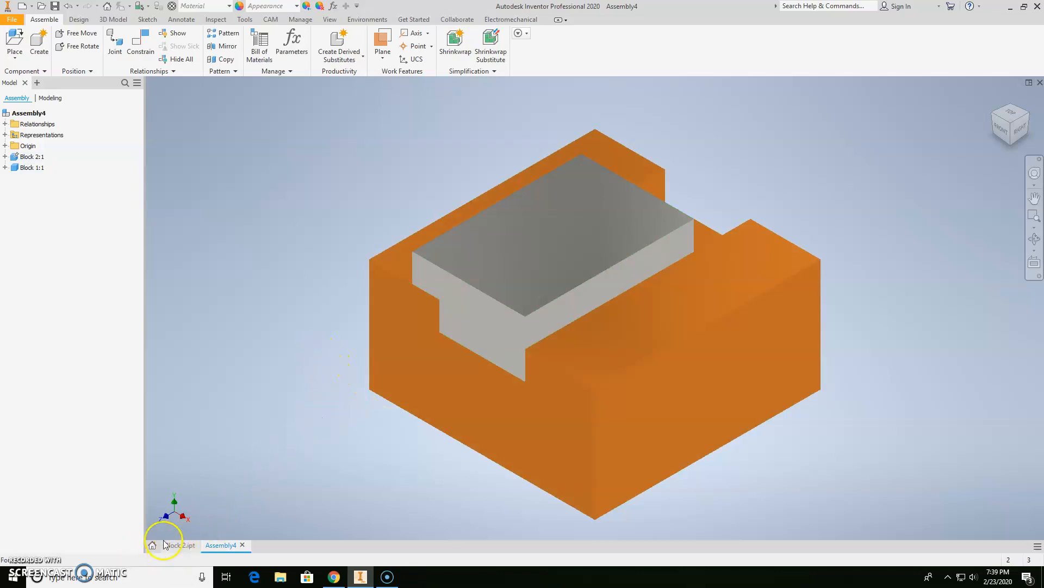
Switch to the Block 2 part and open Sketch2 of the slot's Extrusion2 for editing
{"action": "mouse_move", "coordinate": [174, 550]}
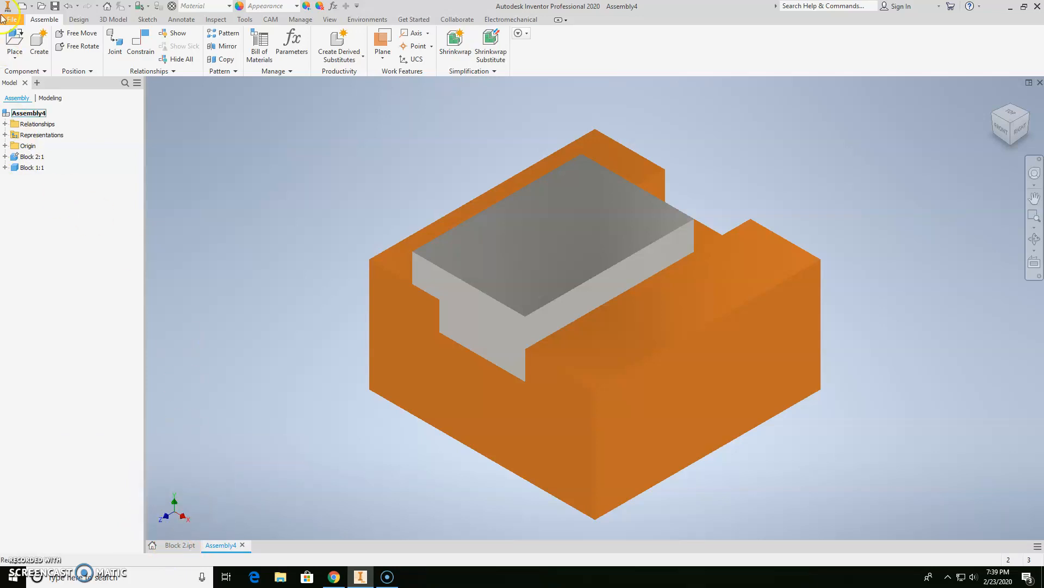
{"action": "left_click", "coordinate": [178, 544]}
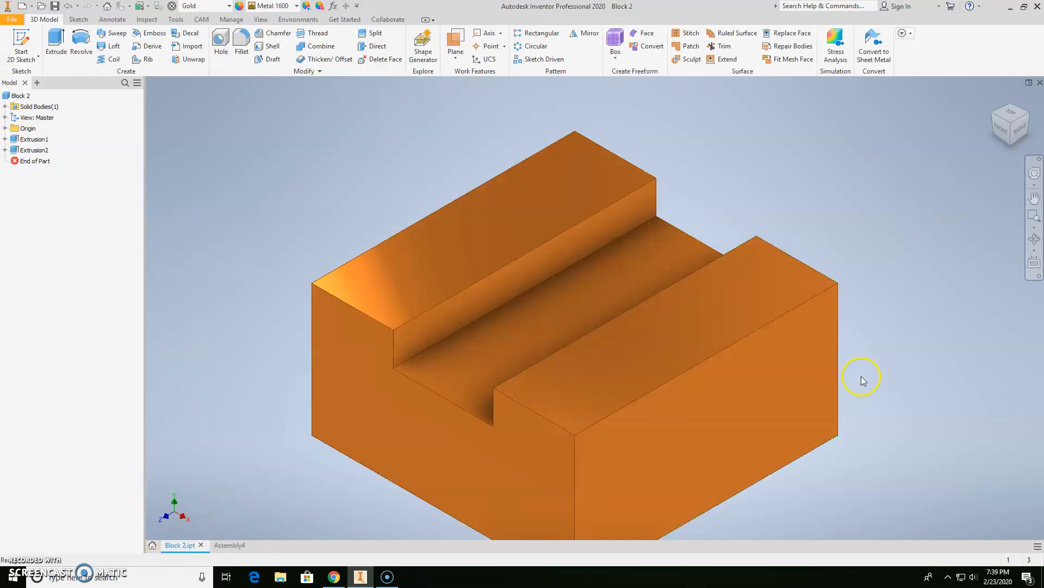
{"action": "middle_click_drag", "start_coordinate": [723, 399], "coordinate": [724, 347]}
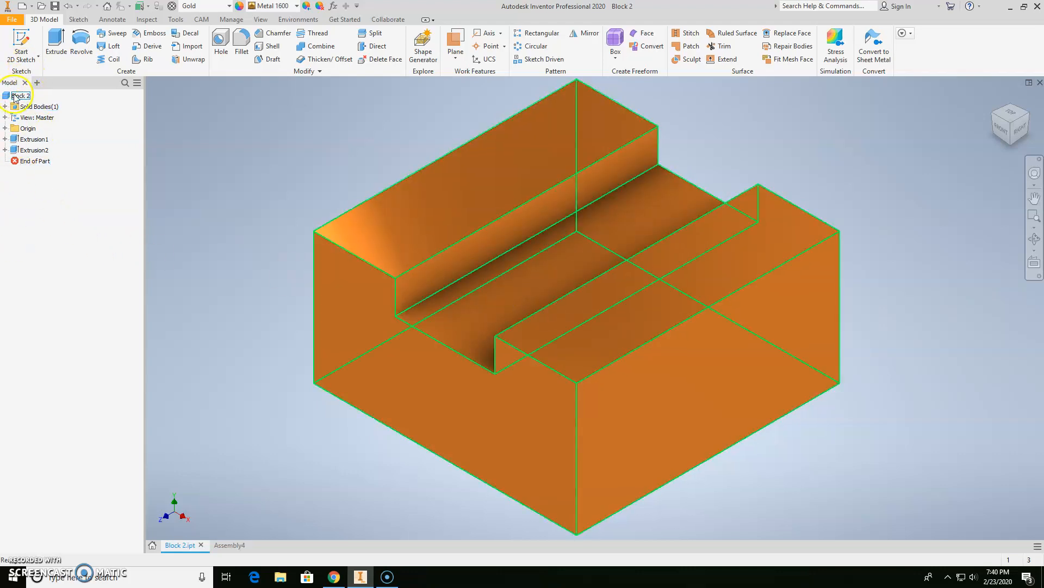
{"action": "left_click", "coordinate": [25, 155]}
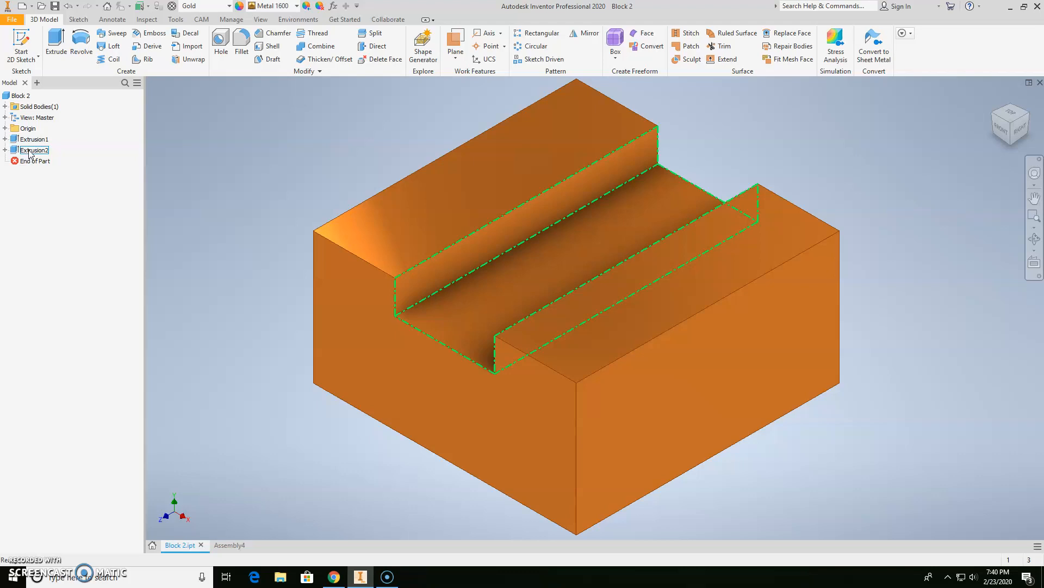
{"action": "left_click", "coordinate": [31, 152]}
{"action": "left_click", "coordinate": [5, 151]}
{"action": "left_click", "coordinate": [5, 151]}
{"action": "left_click", "coordinate": [38, 161]}
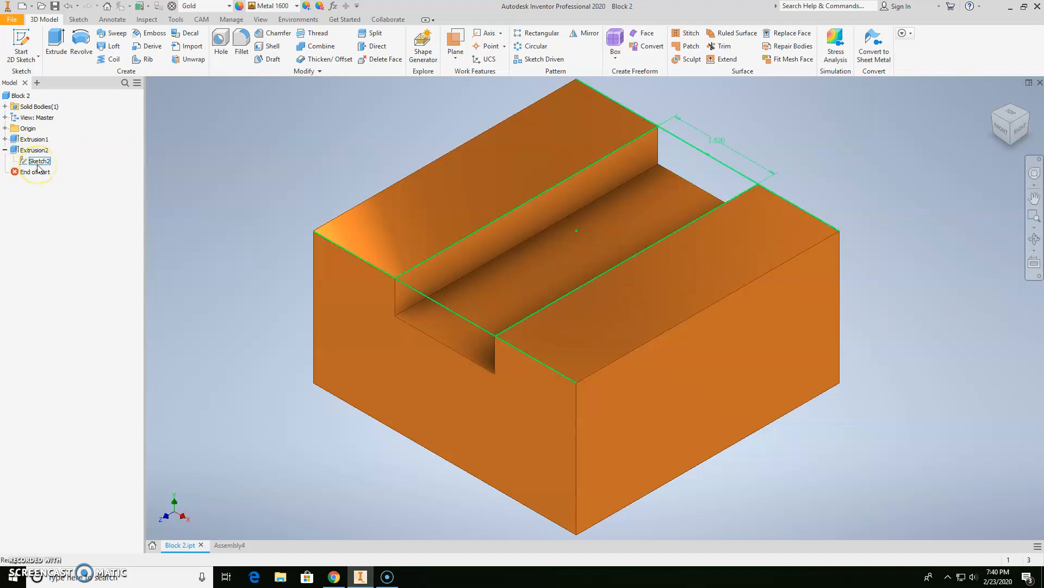
{"action": "double_click", "coordinate": [37, 165]}
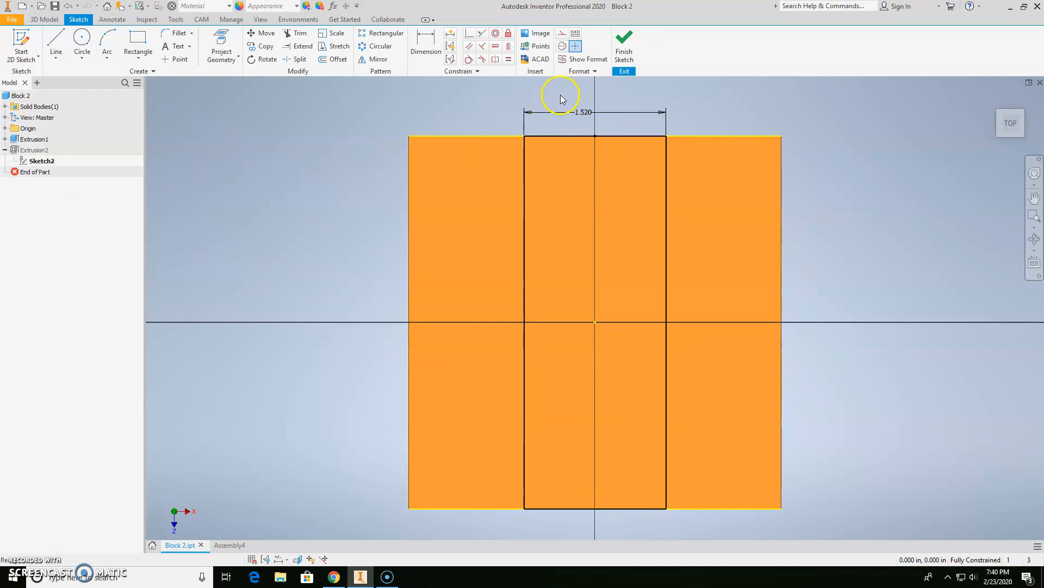
Set the slot's width dimension to 2.003 in and finish the sketch
{"action": "double_click", "coordinate": [582, 115]}
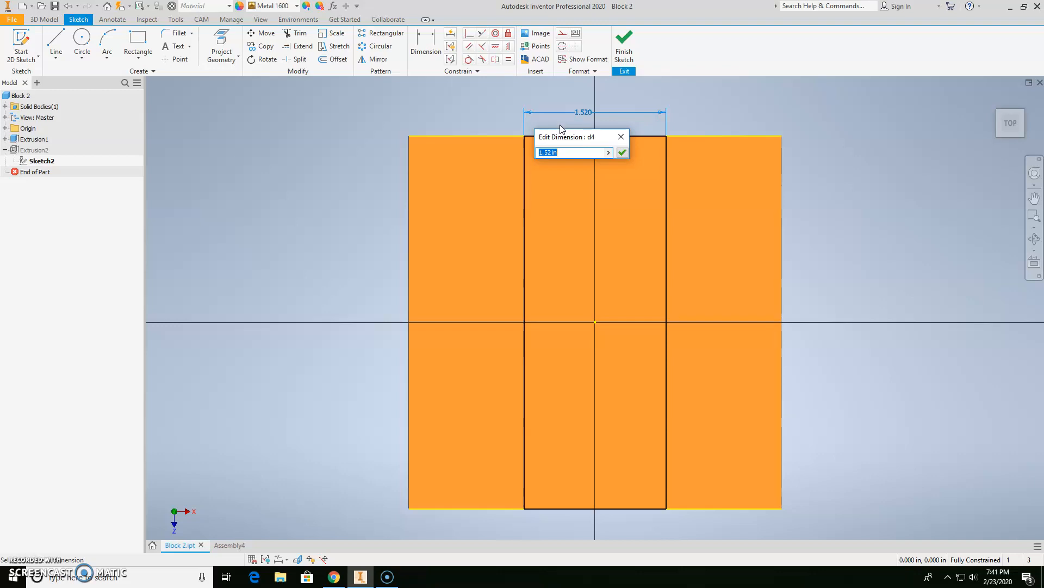
{"action": "type", "text": "2.003"}
{"action": "left_click", "coordinate": [622, 152]}
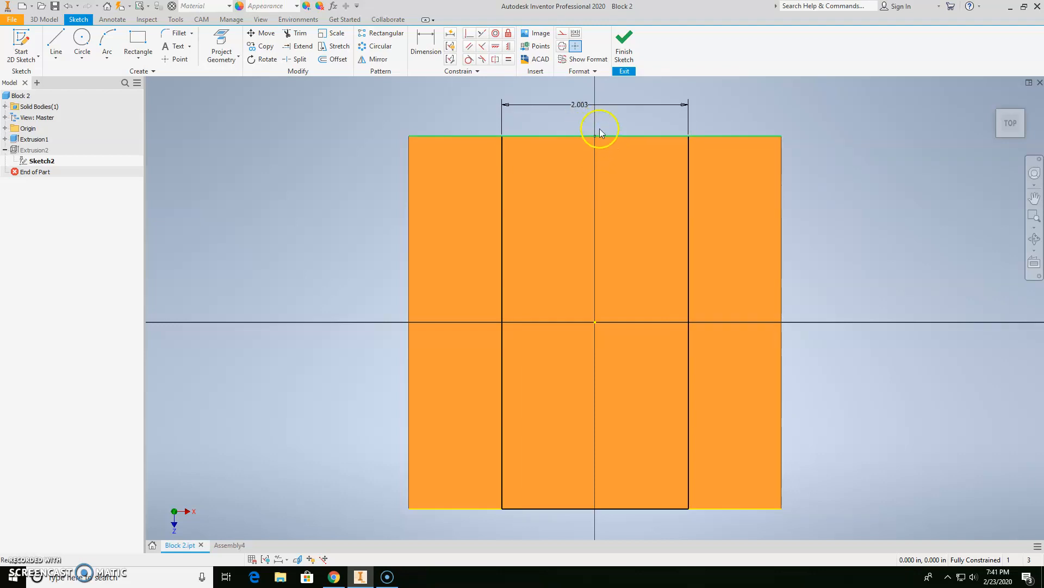
{"action": "left_click", "coordinate": [627, 47]}
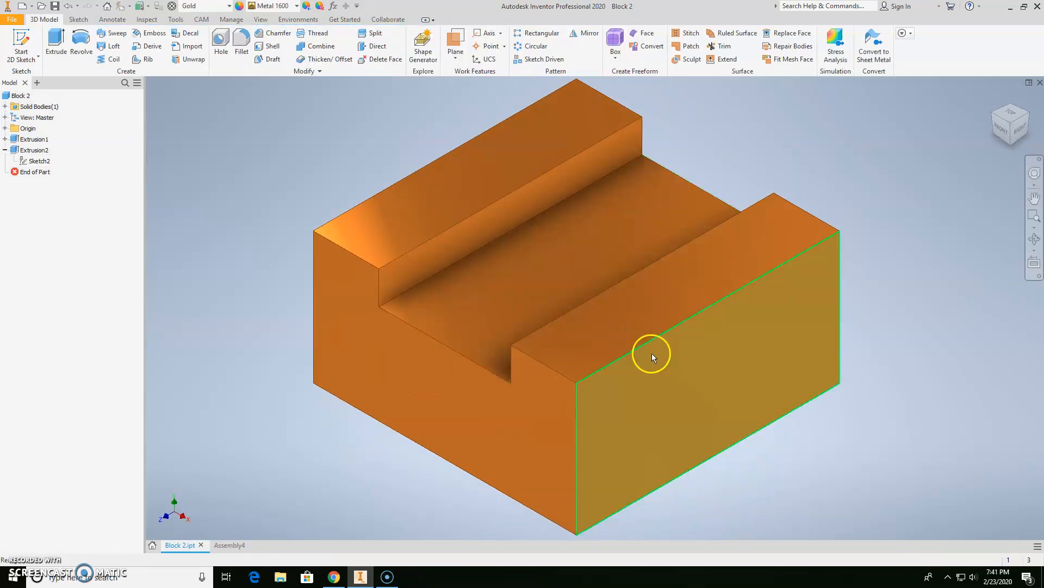
Return to Assembly4 and update it to apply Block 2's changed slot width
{"action": "left_click", "coordinate": [233, 545]}
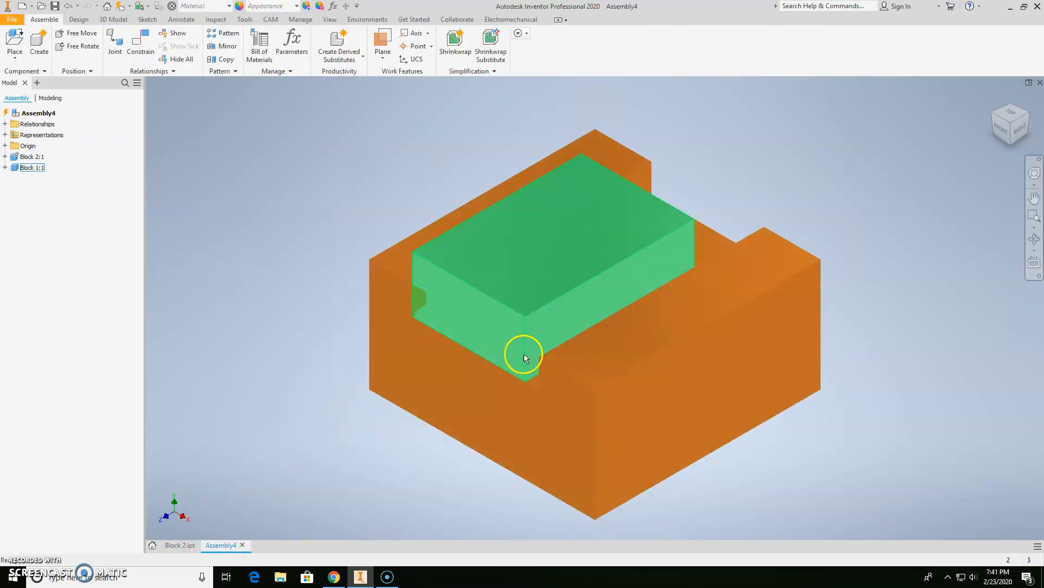
{"action": "middle_click_drag", "start_coordinate": [539, 372], "coordinate": [546, 411], "text": "shift"}
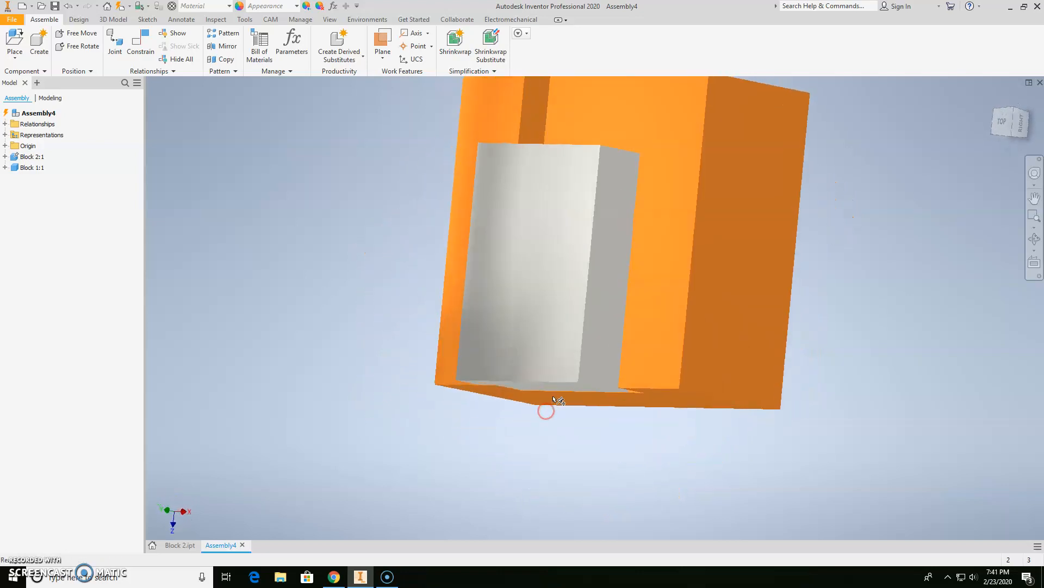
{"action": "key", "text": "F6"}
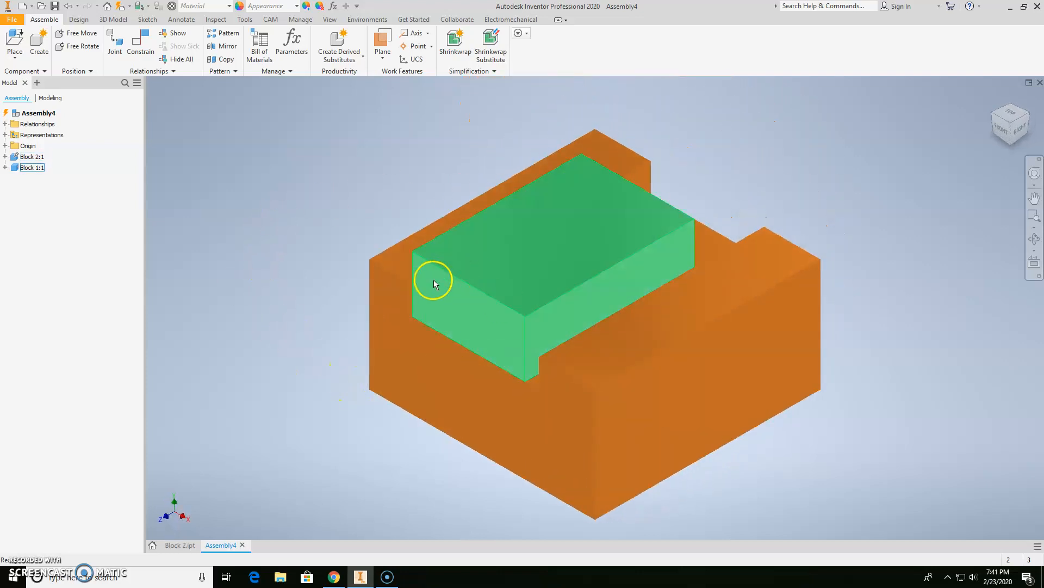
{"action": "left_click", "coordinate": [121, 9]}
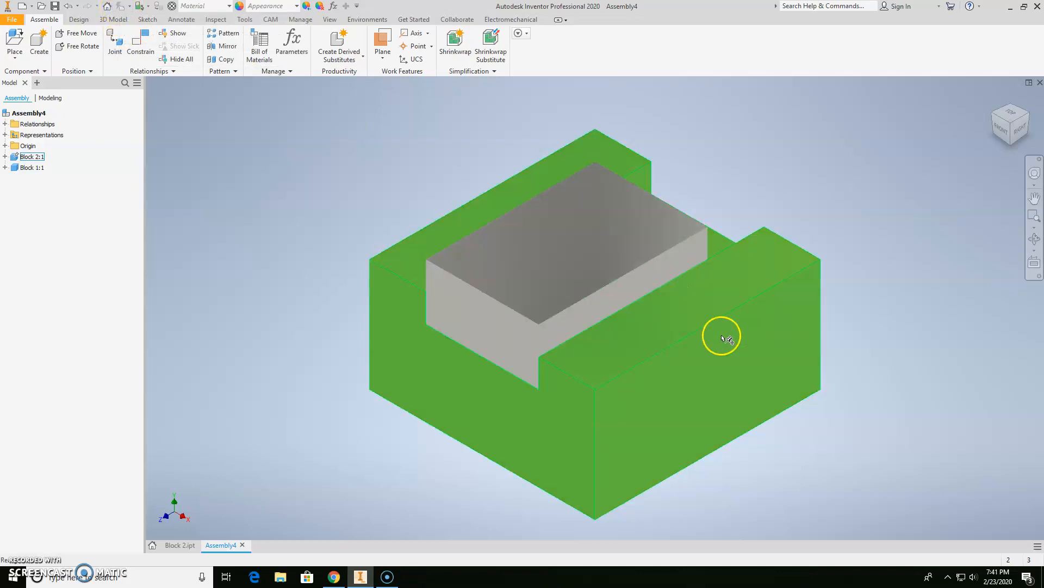
Examine the front of the assembly up close for clearance between Block 1 and the left wall of Block 2's slot
{"action": "middle_click_drag", "start_coordinate": [486, 380], "coordinate": [559, 351], "text": "shift"}
{"action": "scroll", "coordinate": [450, 251], "scroll_direction": "down", "scroll_amount": 4}
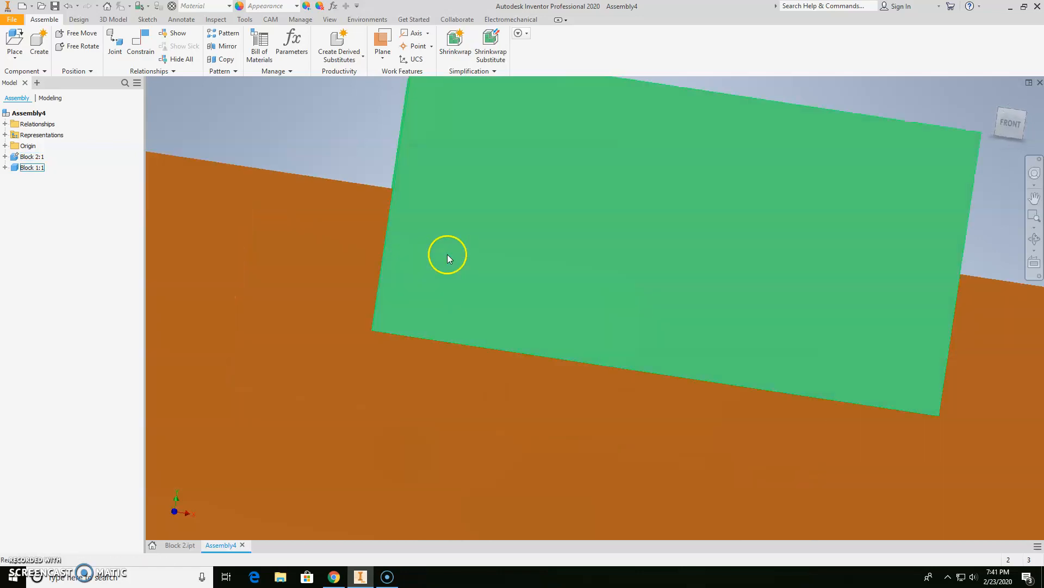
{"action": "scroll", "coordinate": [408, 194], "scroll_direction": "down", "scroll_amount": 5}
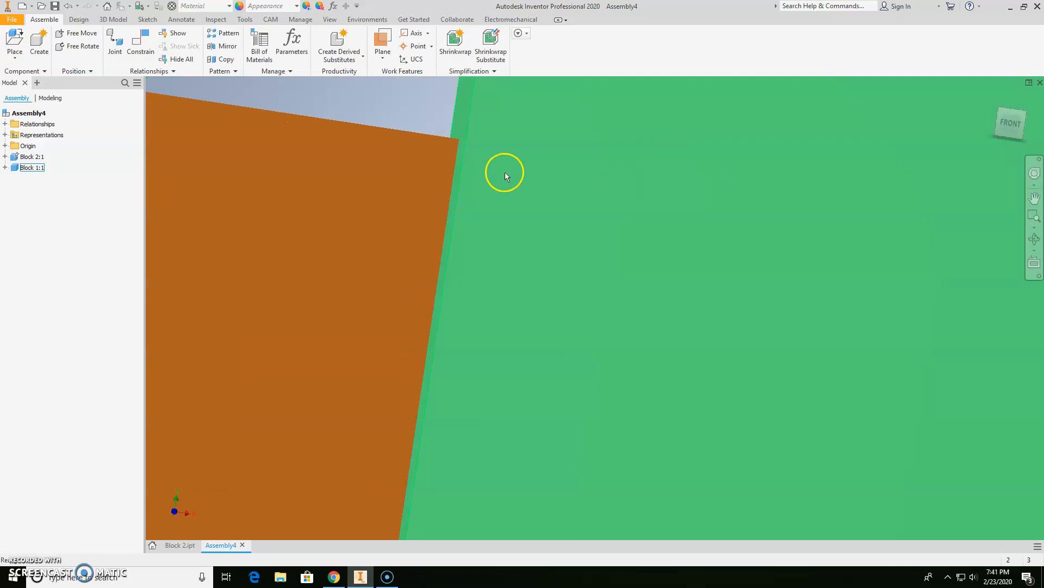
{"action": "scroll", "coordinate": [407, 143], "scroll_direction": "down", "scroll_amount": 3}
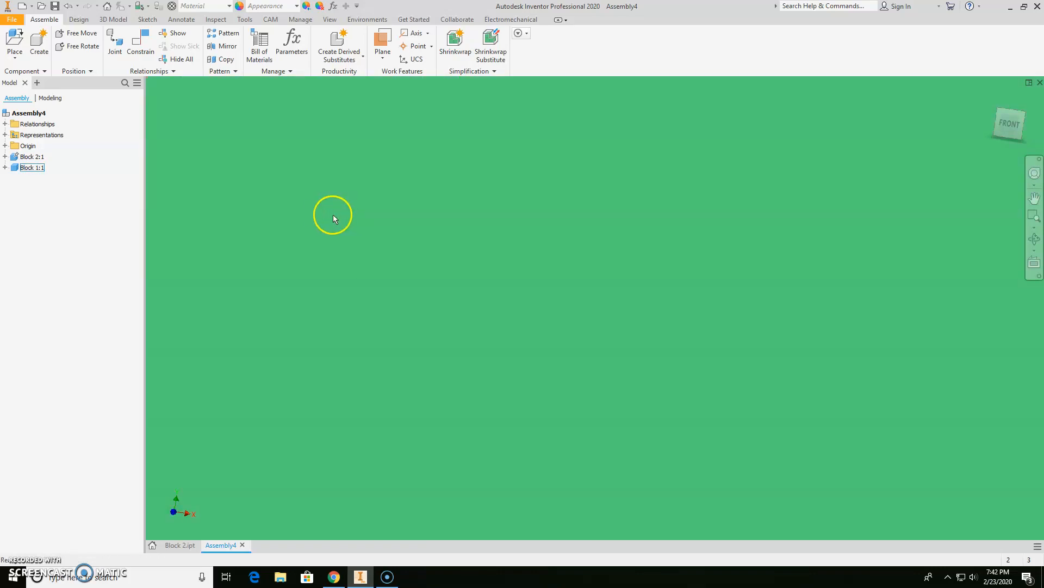
{"action": "scroll", "coordinate": [332, 218], "scroll_direction": "up", "scroll_amount": 4}
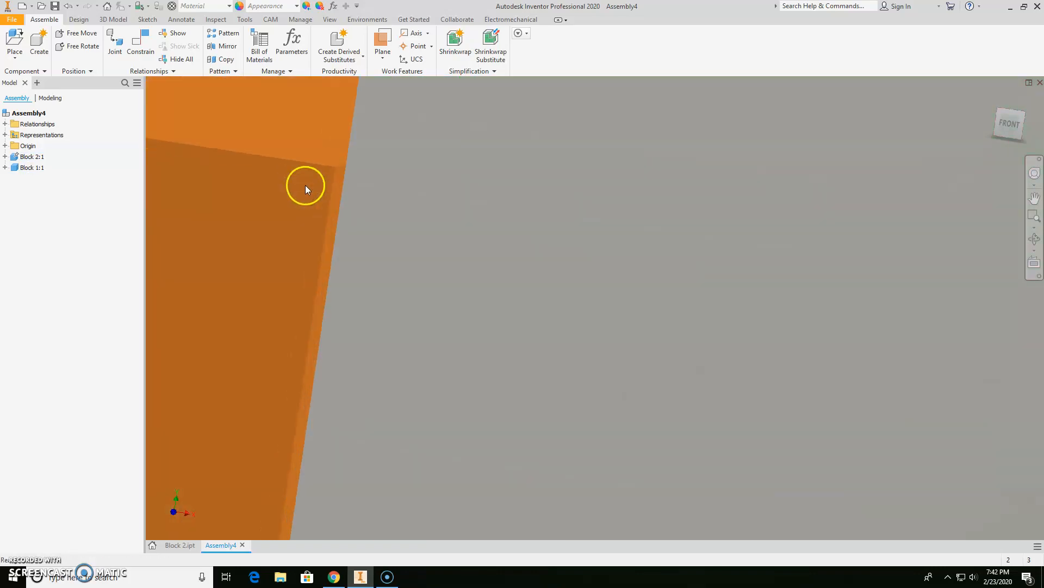
{"action": "scroll", "coordinate": [375, 170], "scroll_direction": "down", "scroll_amount": 3}
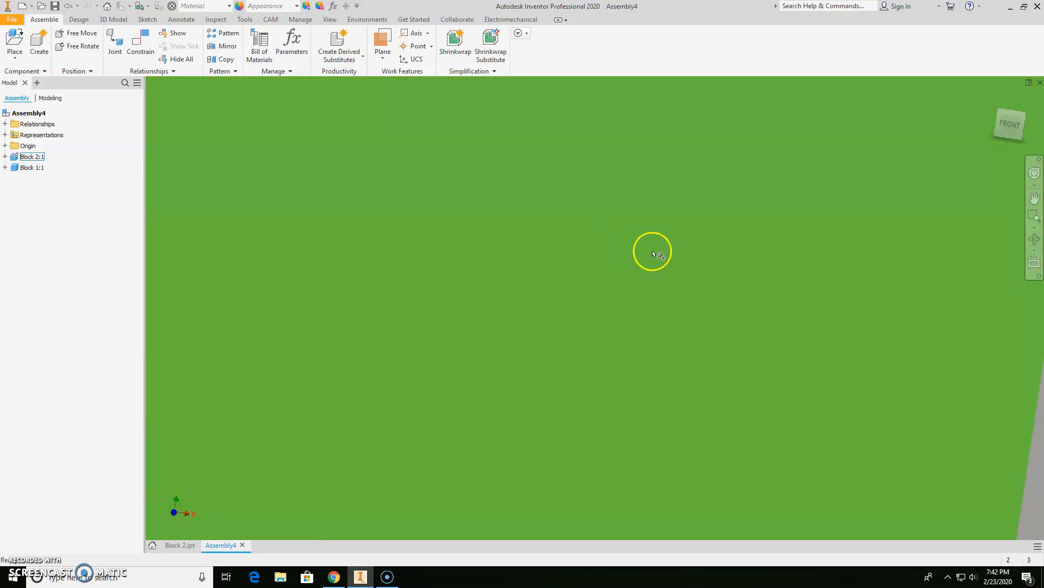
{"action": "scroll", "coordinate": [896, 303], "scroll_direction": "up", "scroll_amount": 3}
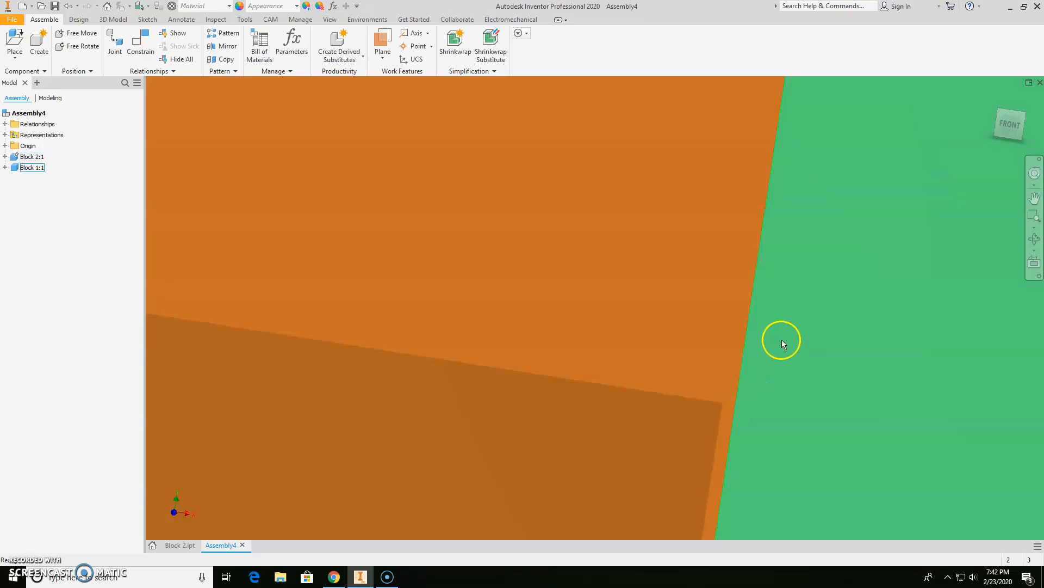
{"action": "scroll", "coordinate": [783, 336], "scroll_direction": "down", "scroll_amount": 2}
{"action": "scroll", "coordinate": [788, 325], "scroll_direction": "up", "scroll_amount": 1}
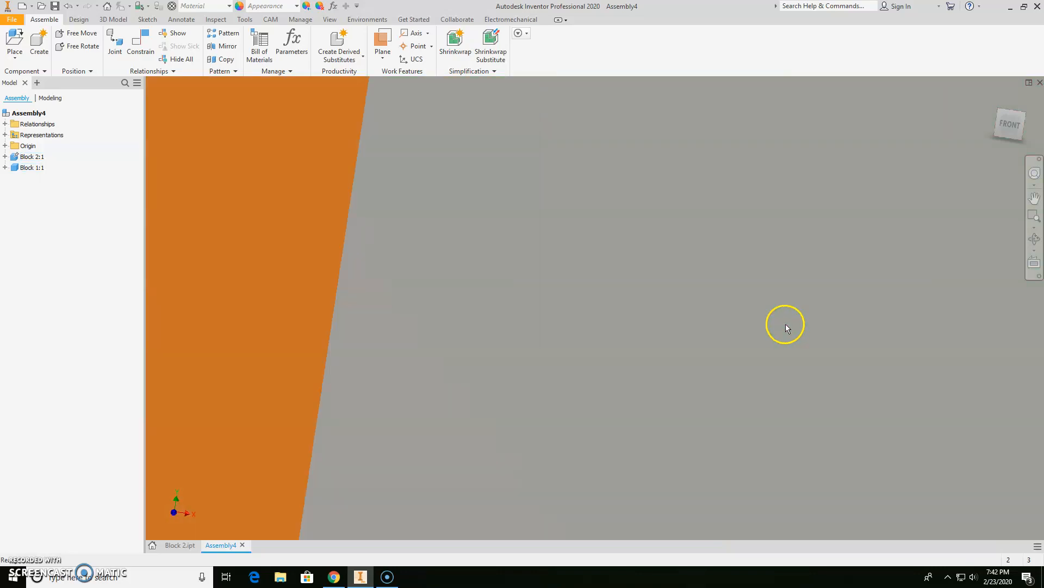
{"action": "key", "text": "F6"}
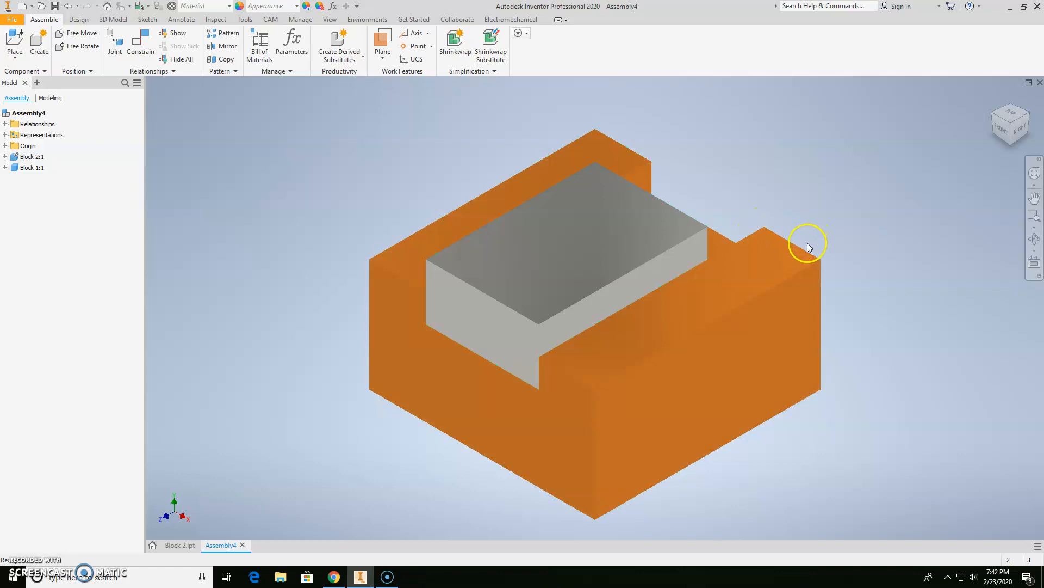
Measure the length of Block 2's long outer top edge
{"action": "key", "text": "m"}
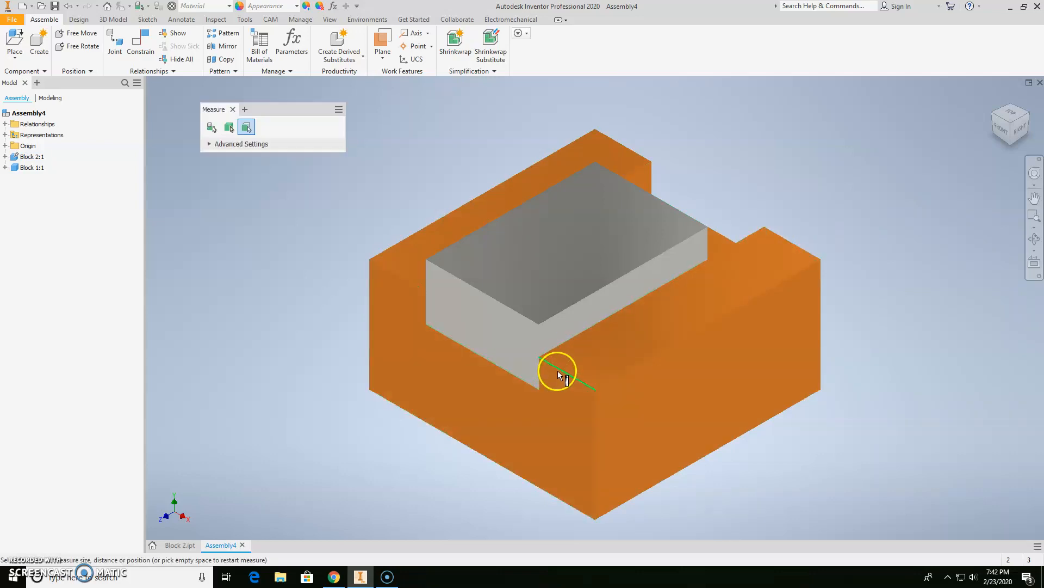
{"action": "left_click", "coordinate": [778, 285]}
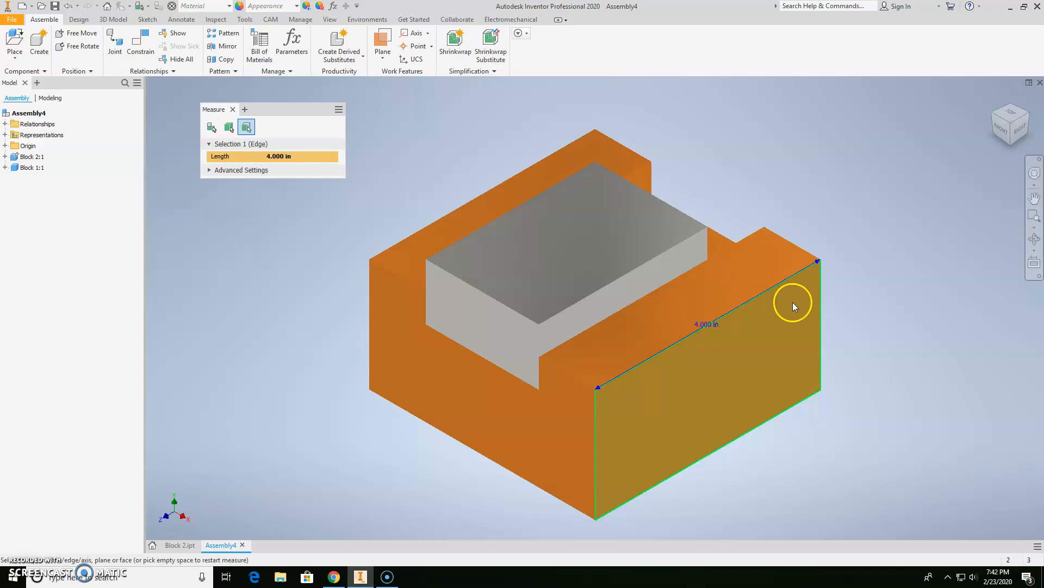
{"action": "key", "text": "Escape"}
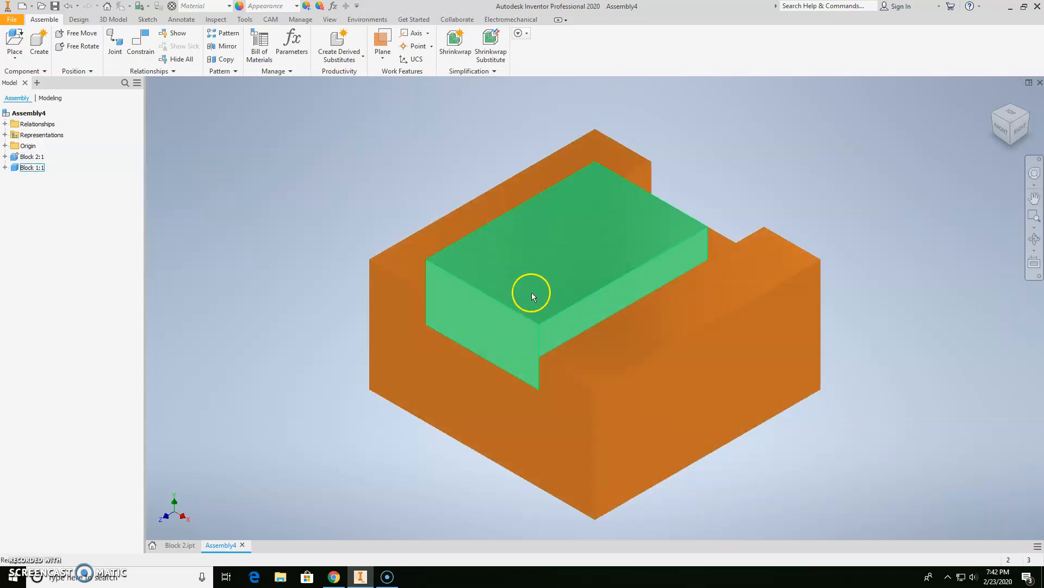
Open the Block 1 part file from the Practice folder
{"action": "left_click", "coordinate": [12, 20]}
{"action": "left_click", "coordinate": [37, 84]}
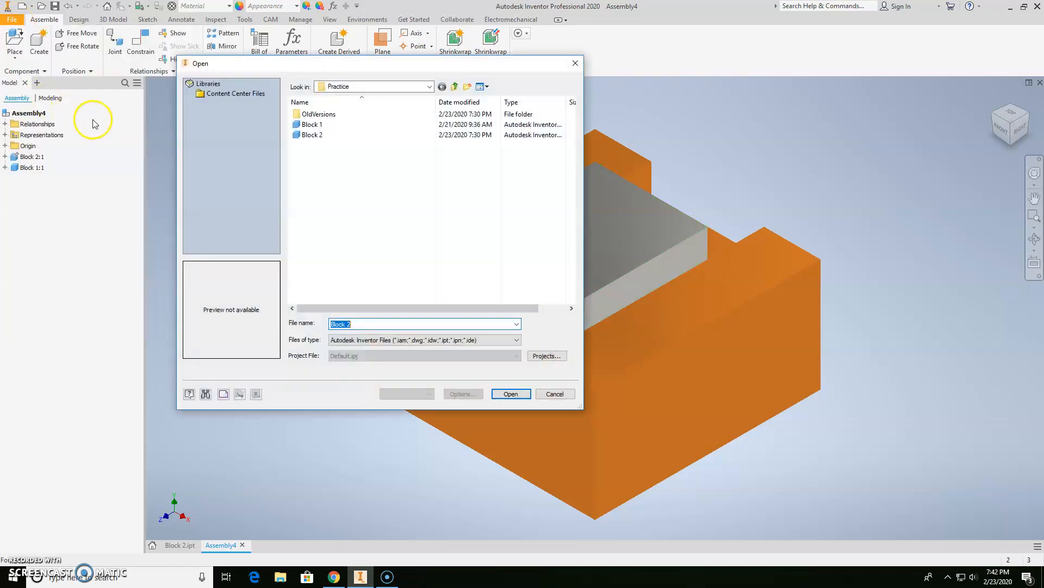
{"action": "left_click", "coordinate": [353, 87]}
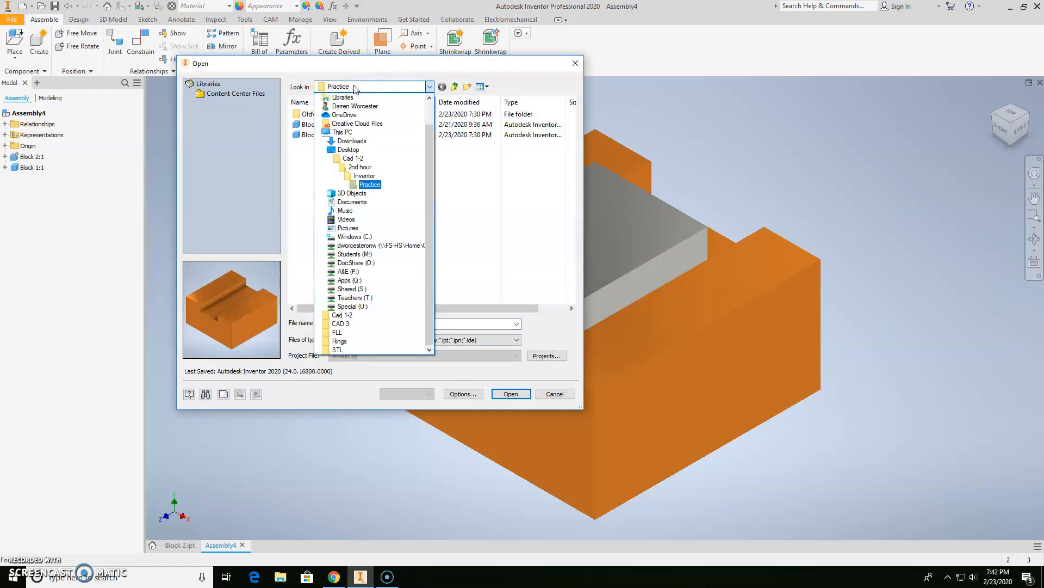
{"action": "left_click", "coordinate": [353, 87]}
{"action": "double_click", "coordinate": [306, 126]}
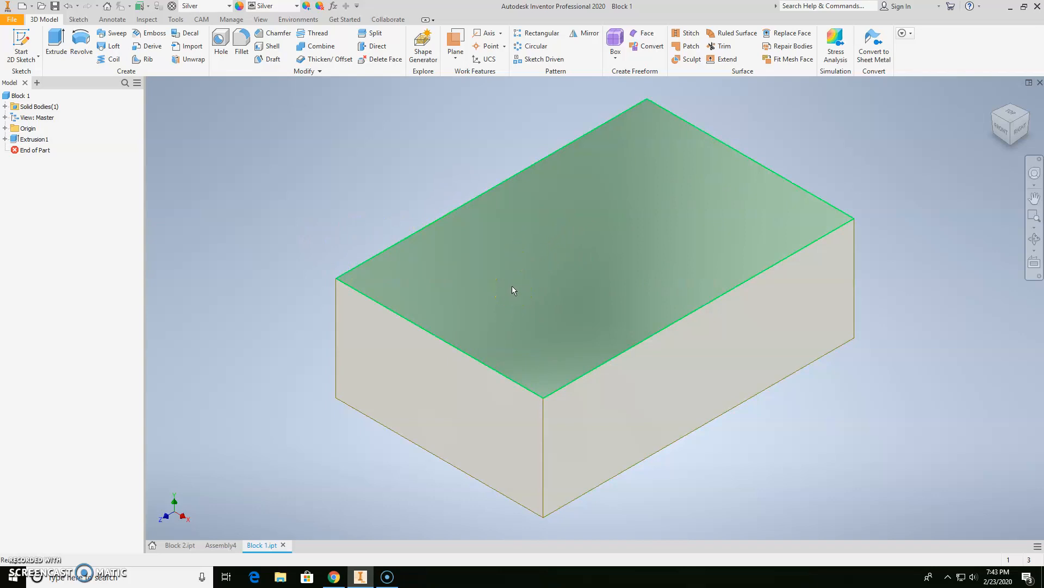
Edit Sketch1 of Block 1's Extrusion1, setting the rectangle's length to 4 in
{"action": "left_click", "coordinate": [297, 265]}
{"action": "left_click", "coordinate": [13, 140]}
{"action": "left_click", "coordinate": [4, 139]}
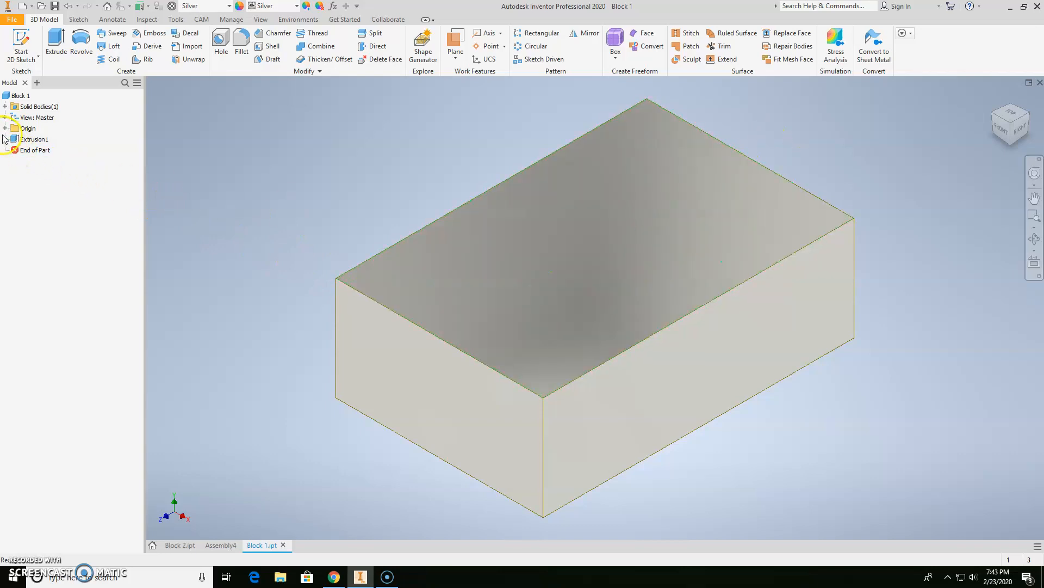
{"action": "left_click", "coordinate": [4, 139]}
{"action": "left_click", "coordinate": [4, 140]}
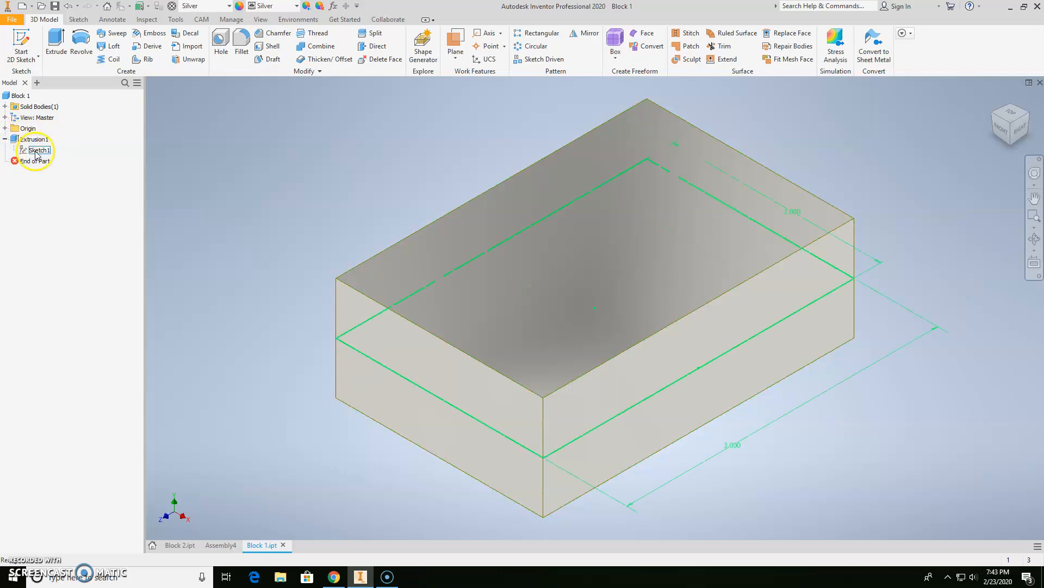
{"action": "double_click", "coordinate": [37, 152]}
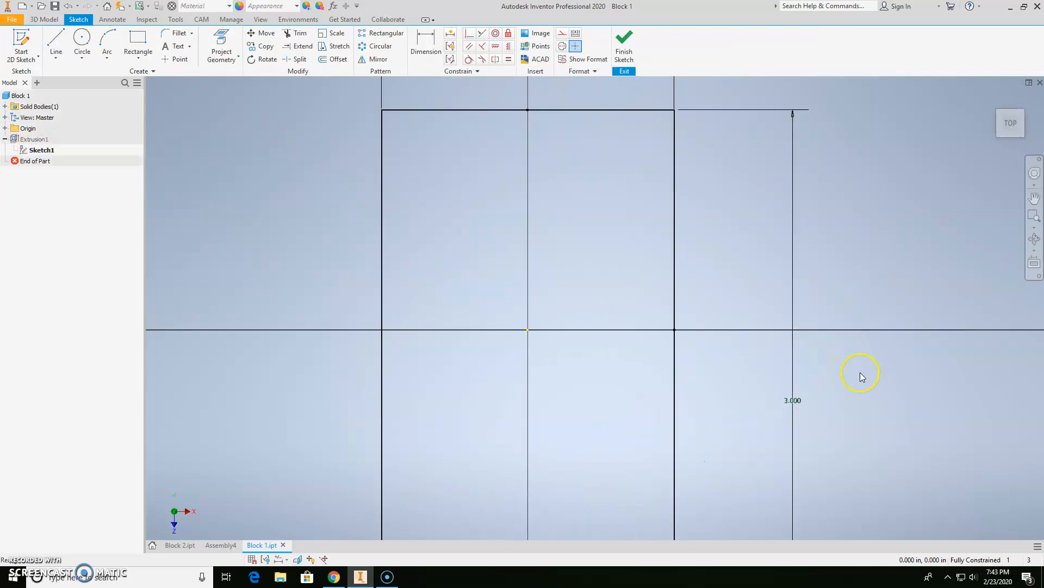
{"action": "double_click", "coordinate": [793, 402]}
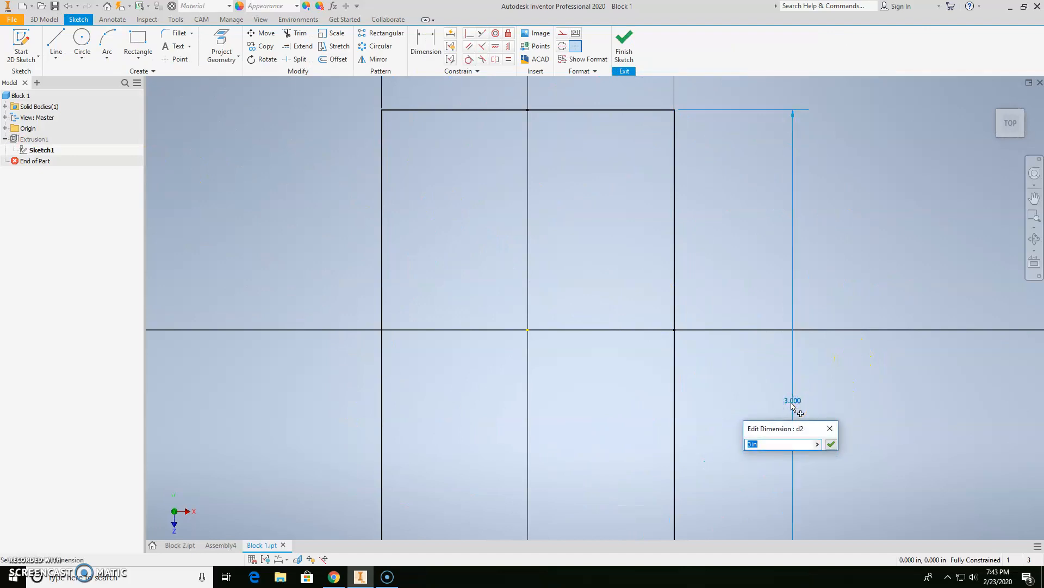
{"action": "left_click", "coordinate": [831, 445]}
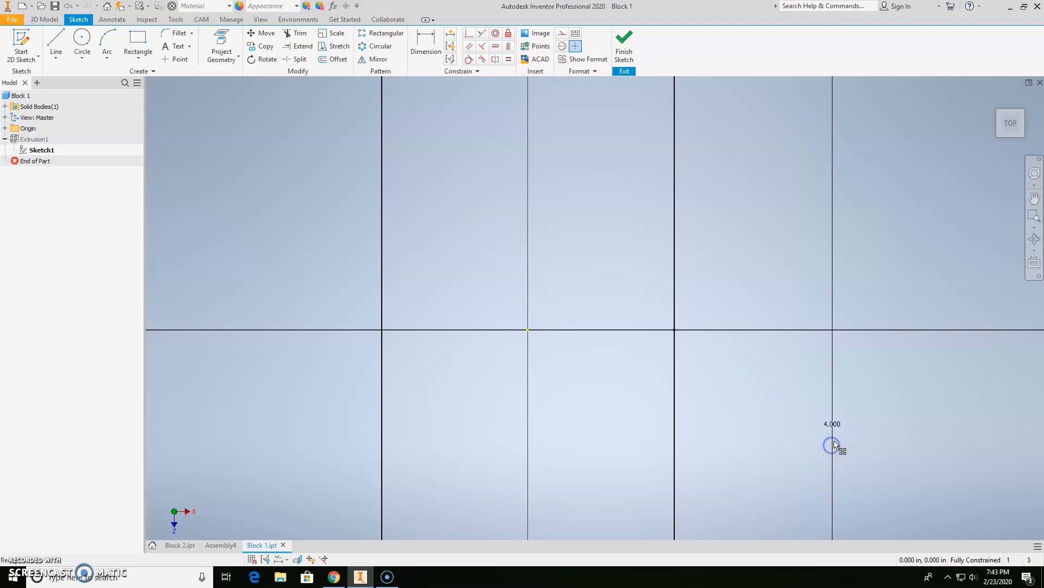
Finish editing Block 1's sketch and update Assembly4 with the changed part
{"action": "left_click", "coordinate": [621, 48]}
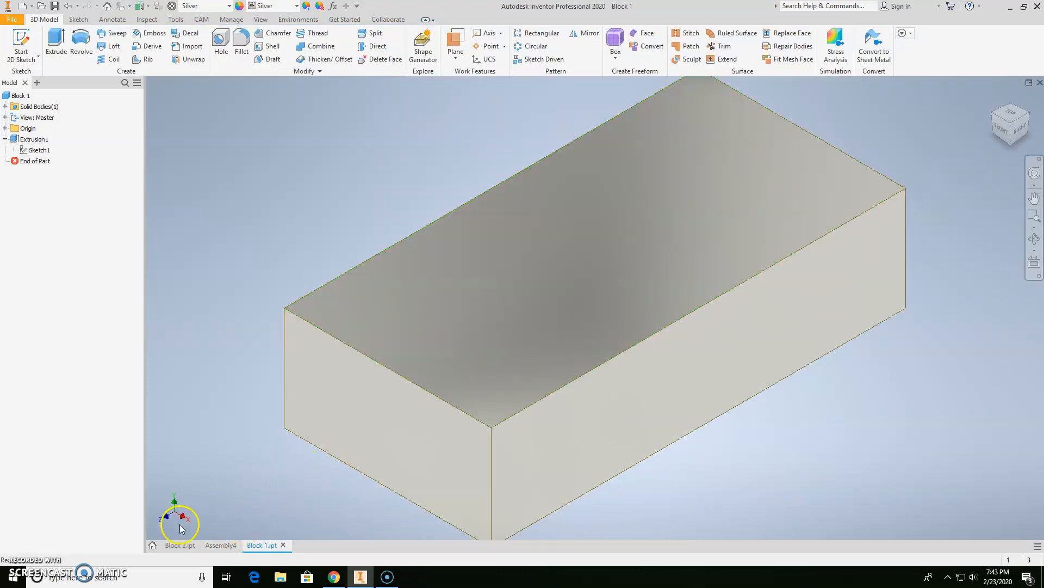
{"action": "left_click", "coordinate": [221, 545]}
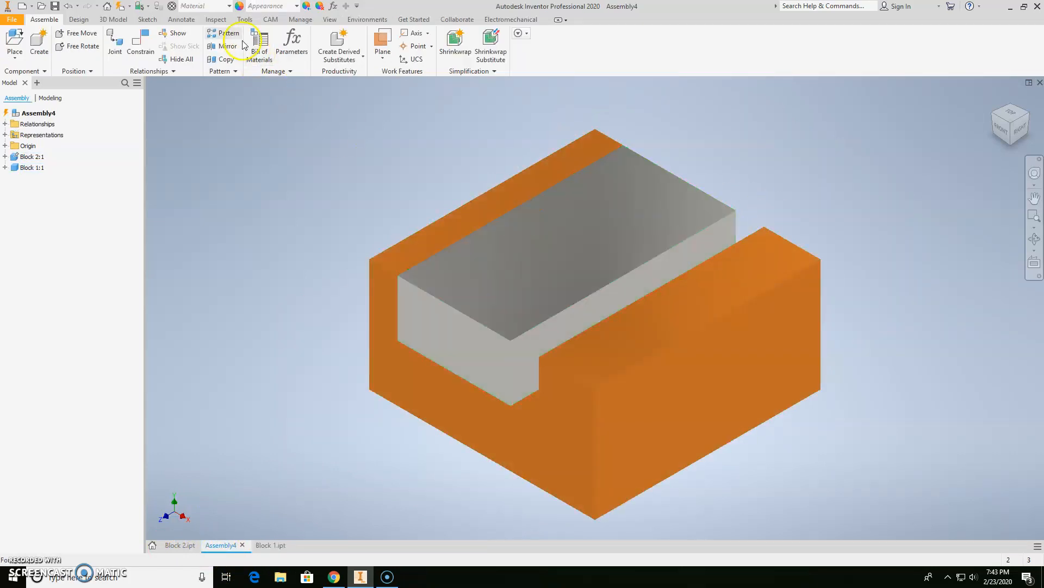
{"action": "left_click", "coordinate": [121, 7]}
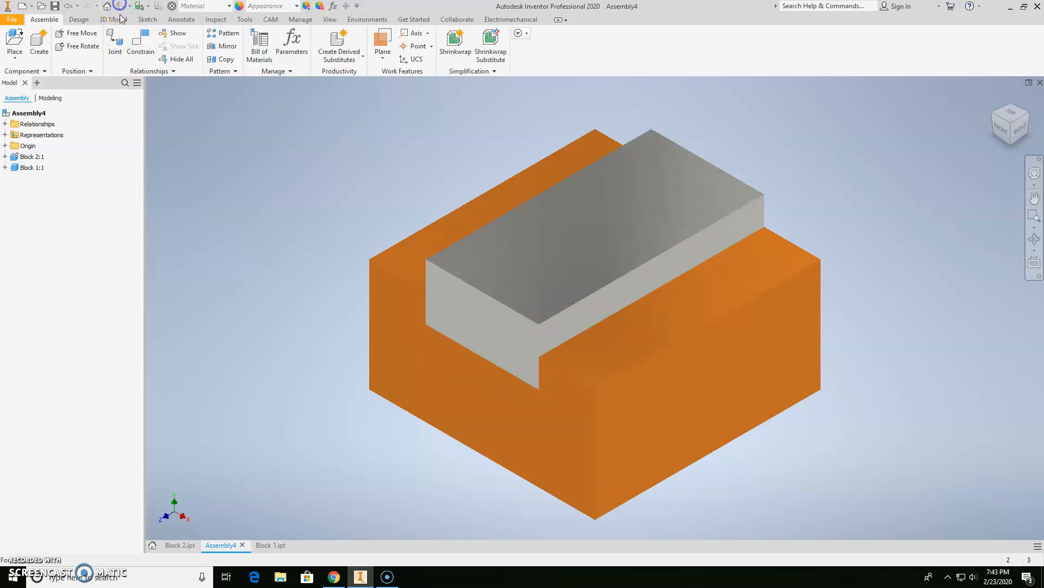
Measure the depth of Block 2's slot between its upper and lower corner vertices at the front
{"action": "middle_click_drag", "start_coordinate": [751, 317], "coordinate": [718, 346], "text": "shift"}
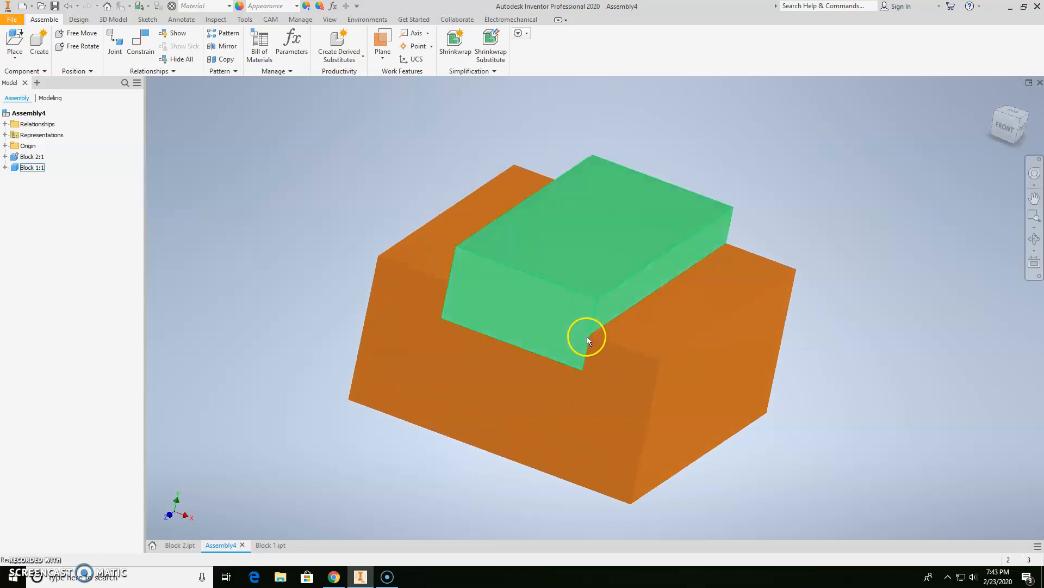
{"action": "middle_click_drag", "start_coordinate": [592, 350], "coordinate": [635, 338], "text": "shift"}
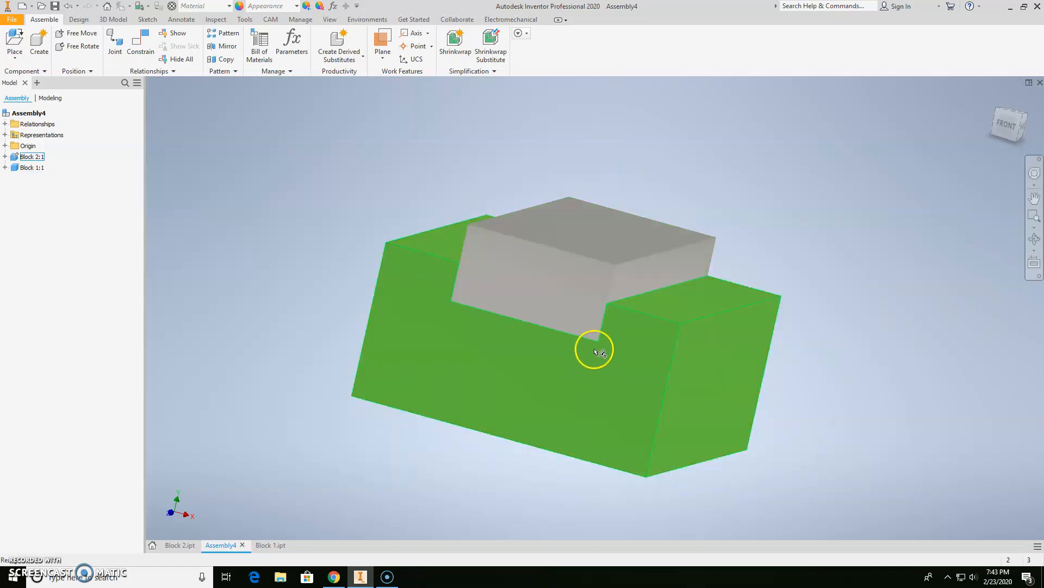
{"action": "key", "text": "m"}
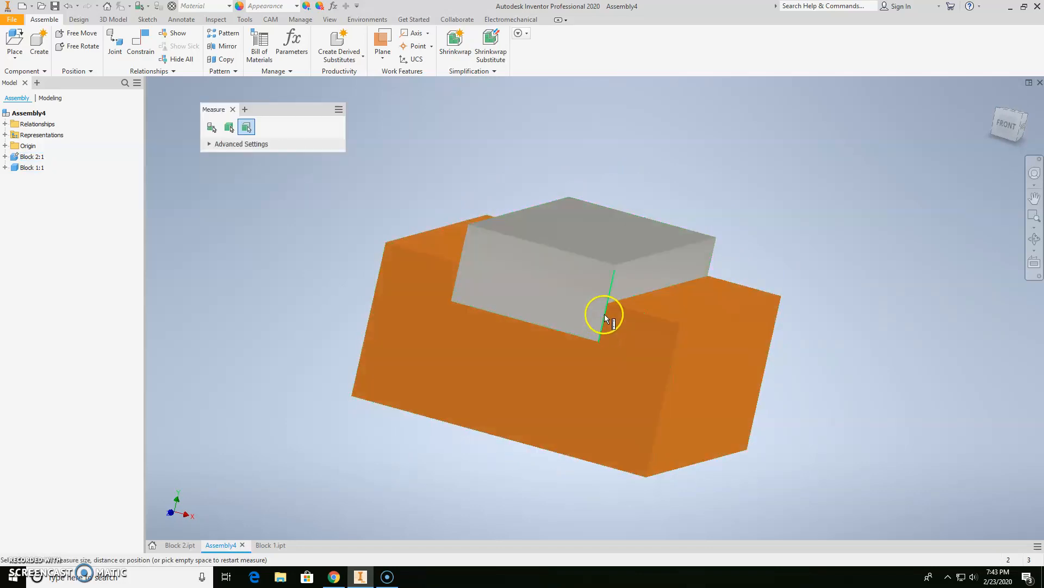
{"action": "scroll", "coordinate": [605, 315], "scroll_direction": "up", "scroll_amount": 5}
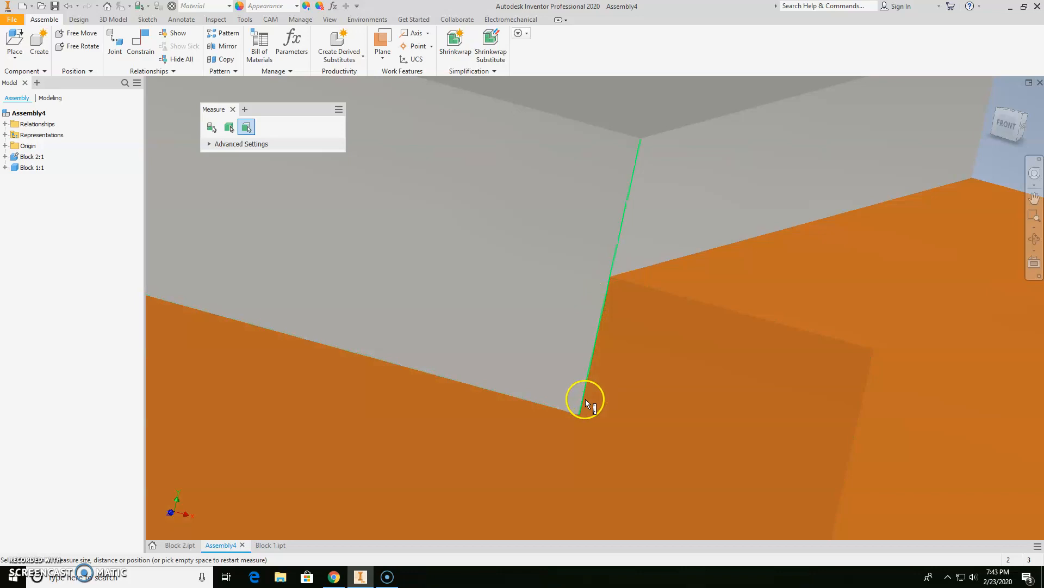
{"action": "left_click", "coordinate": [611, 277]}
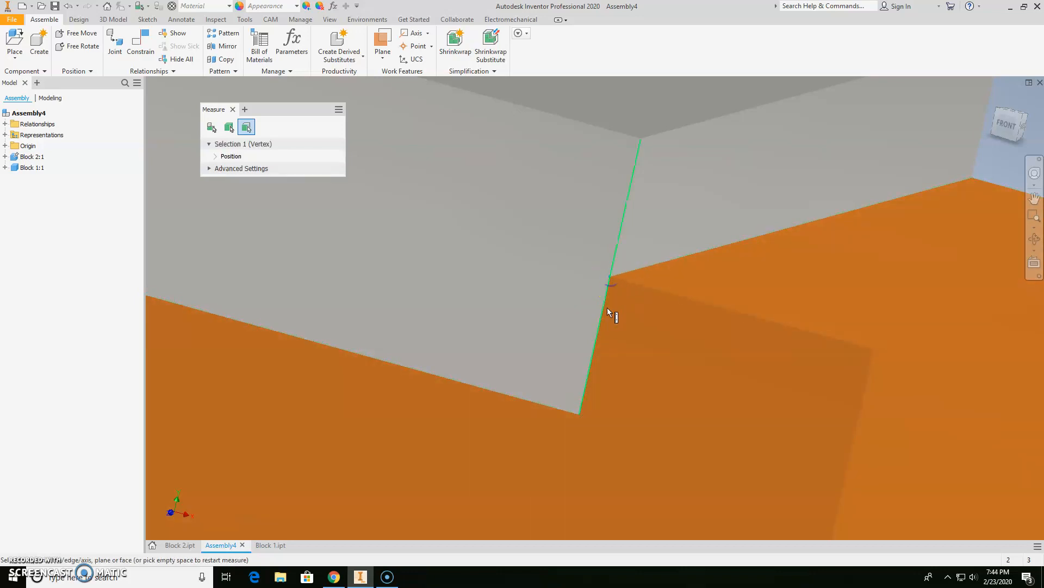
{"action": "left_click", "coordinate": [580, 414]}
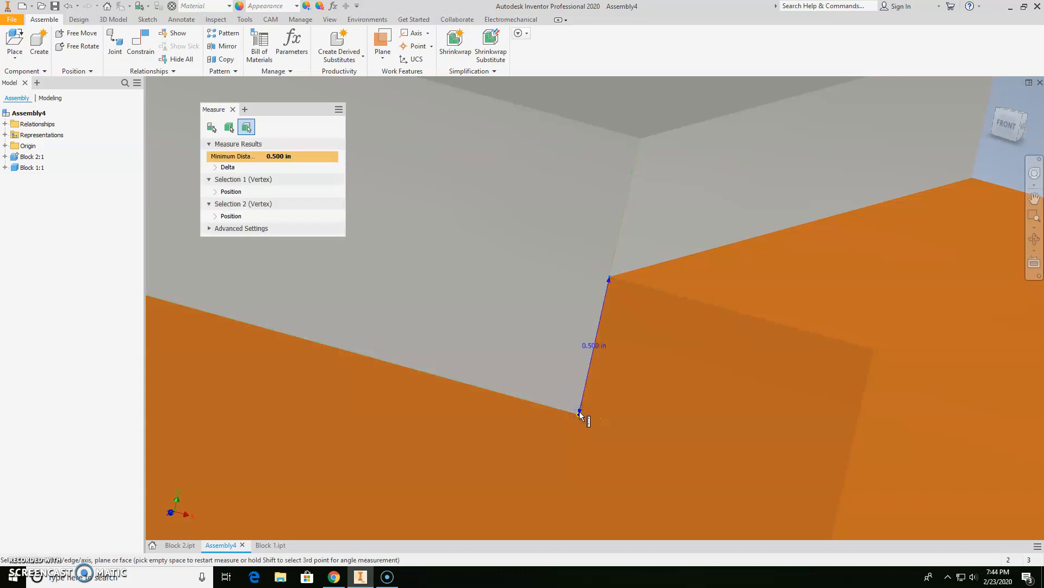
{"action": "left_click", "coordinate": [244, 110]}
{"action": "left_click", "coordinate": [676, 364]}
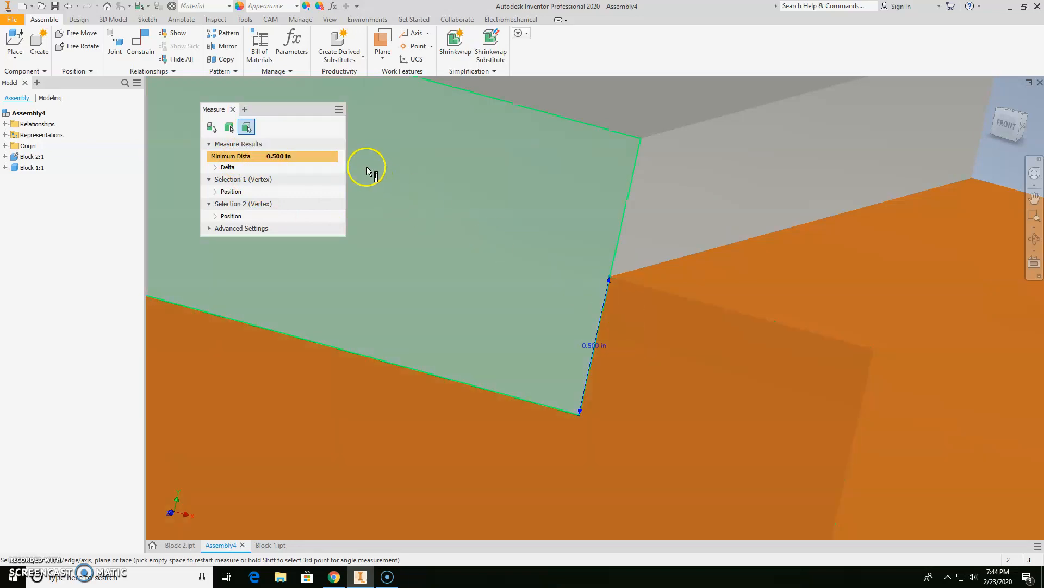
{"action": "left_click", "coordinate": [234, 111]}
Edit Extrusion1 in the Block 1 part, setting its distance to .5 in
{"action": "scroll", "coordinate": [677, 305], "scroll_direction": "down", "scroll_amount": 8}
{"action": "scroll", "coordinate": [675, 306], "scroll_direction": "up", "scroll_amount": 3}
{"action": "middle_click_drag", "start_coordinate": [669, 305], "coordinate": [618, 318], "text": "shift"}
{"action": "left_click", "coordinate": [618, 317]}
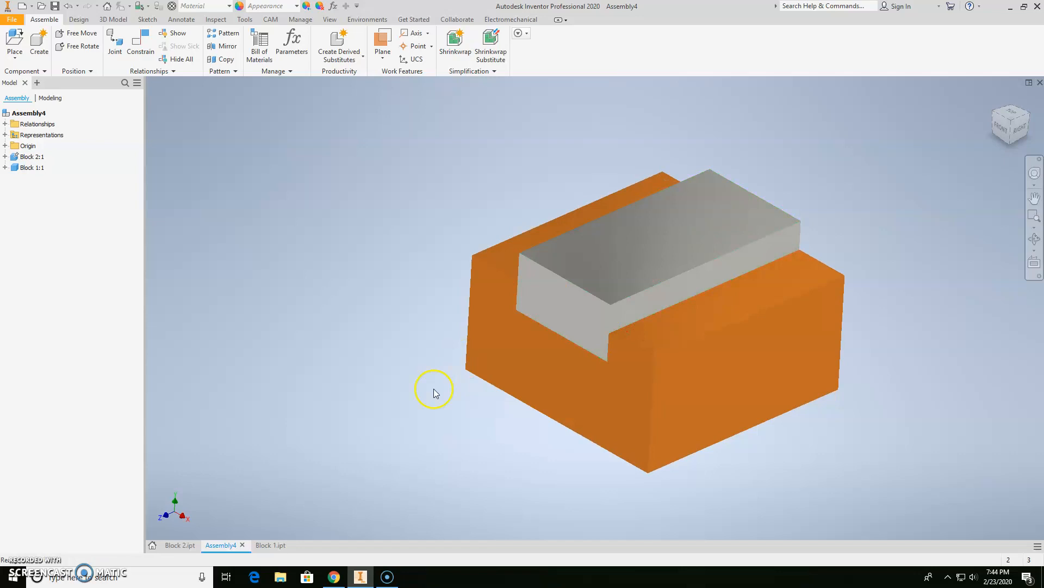
{"action": "double_click", "coordinate": [273, 547]}
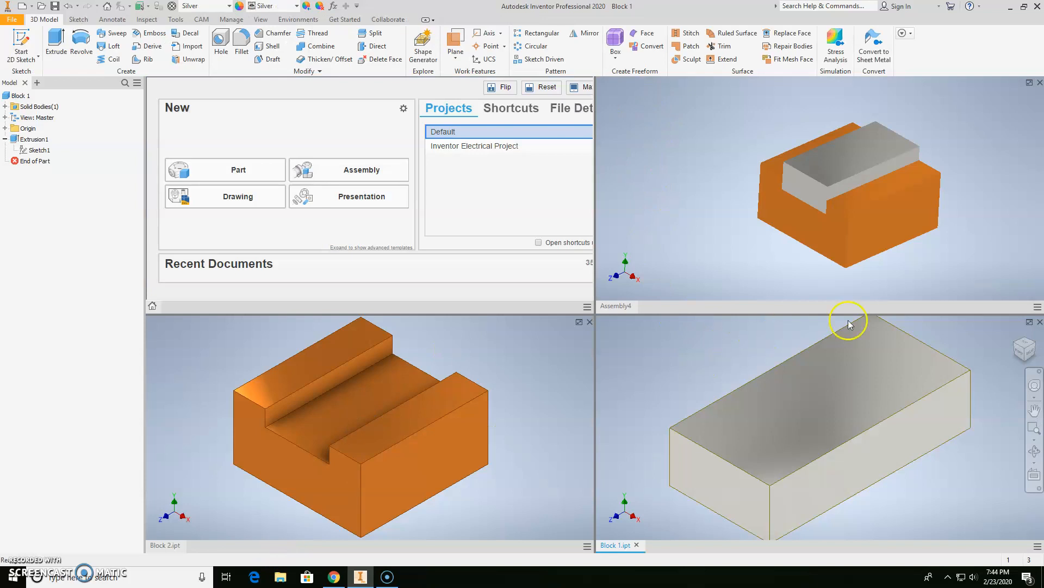
{"action": "left_click", "coordinate": [1029, 321]}
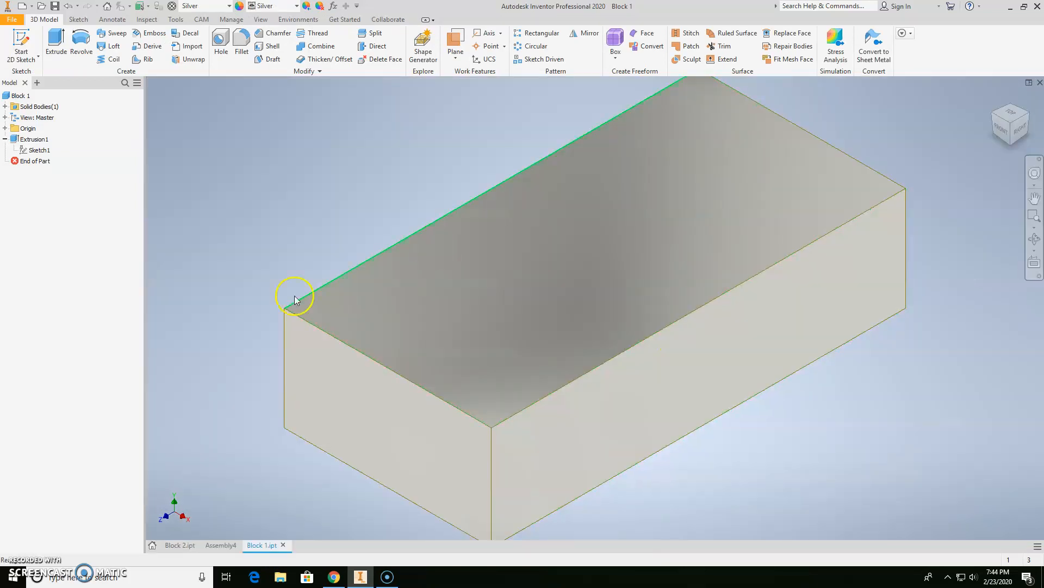
{"action": "double_click", "coordinate": [29, 141]}
{"action": "left_click", "coordinate": [285, 179]}
{"action": "left_click", "coordinate": [277, 179]}
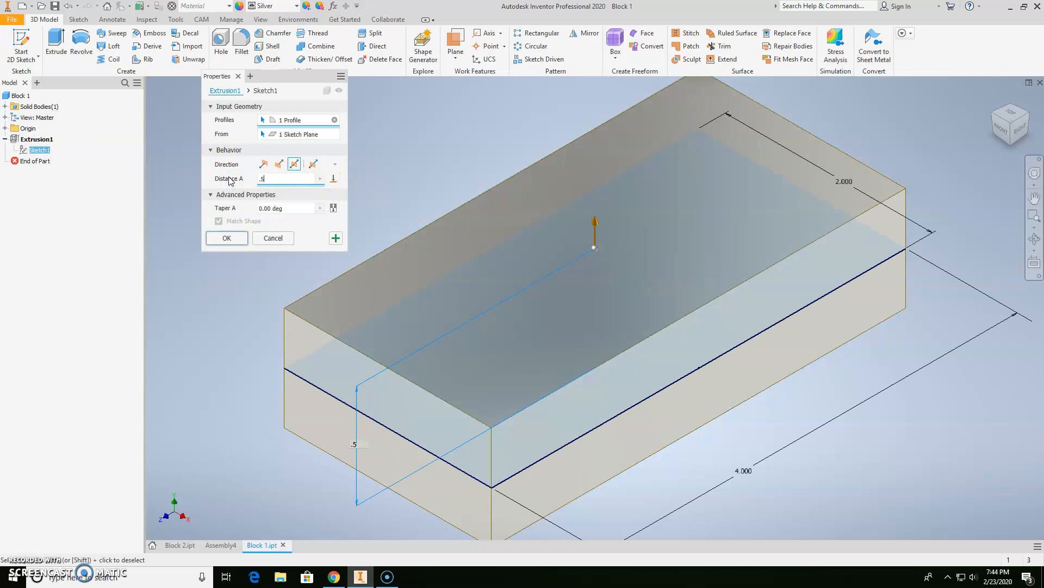
{"action": "type", "text": ".5"}
{"action": "left_click", "coordinate": [234, 238]}
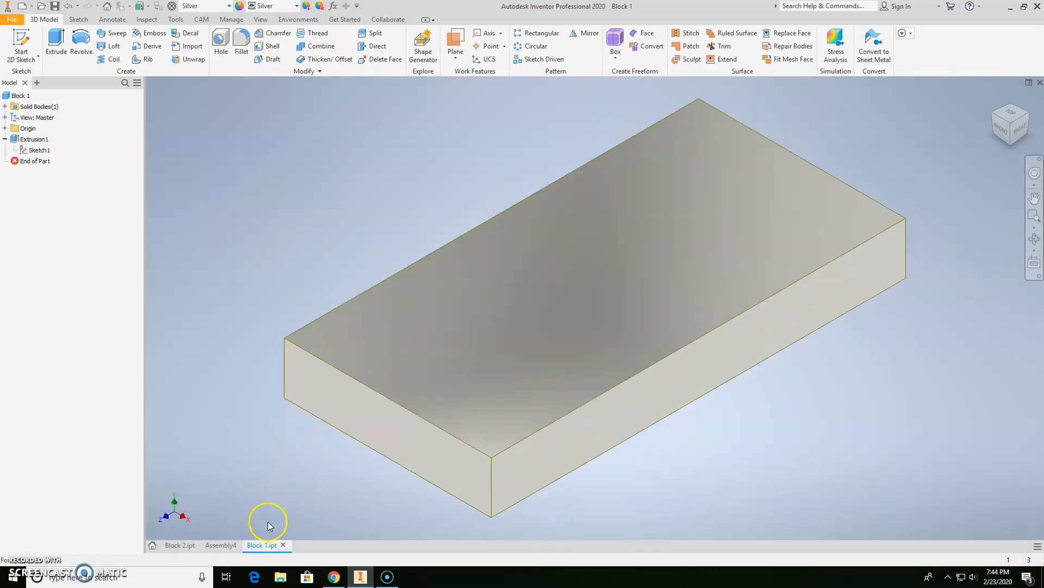
Update Assembly4 with Block 1's new thickness and examine the fit at the slot's front corner
{"action": "left_click", "coordinate": [221, 545]}
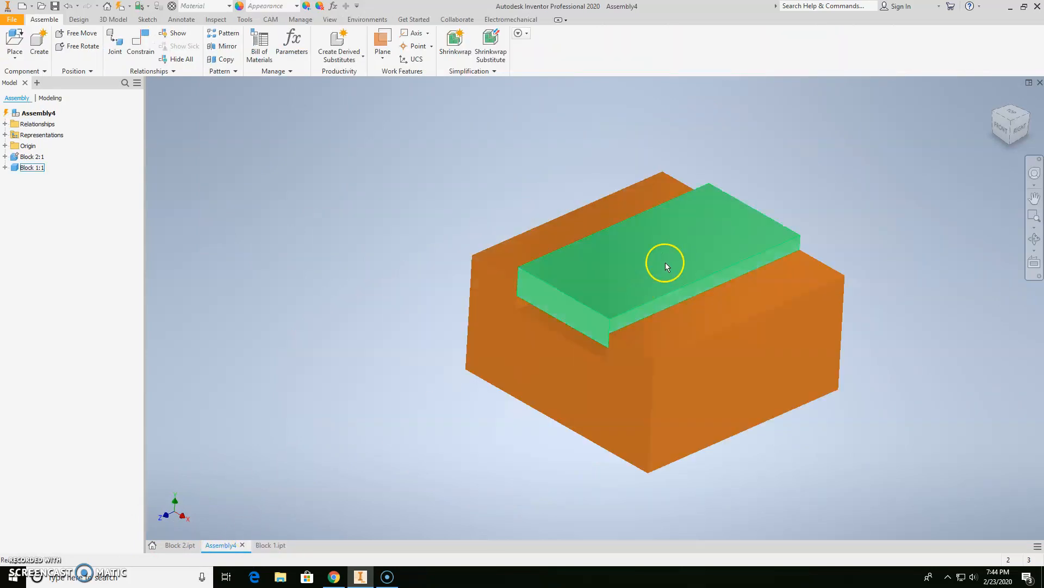
{"action": "left_click", "coordinate": [120, 7]}
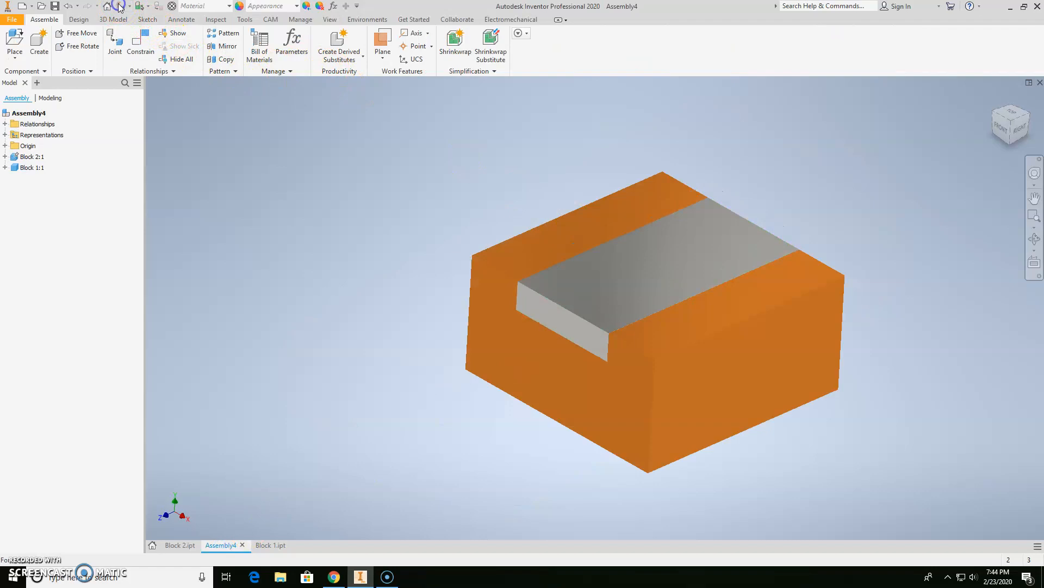
{"action": "left_click_drag", "start_coordinate": [657, 387], "coordinate": [741, 369]}
{"action": "left_click", "coordinate": [730, 302]}
{"action": "middle_click_drag", "start_coordinate": [728, 300], "coordinate": [701, 304], "text": "shift"}
{"action": "scroll", "coordinate": [701, 294], "scroll_direction": "down", "scroll_amount": 8}
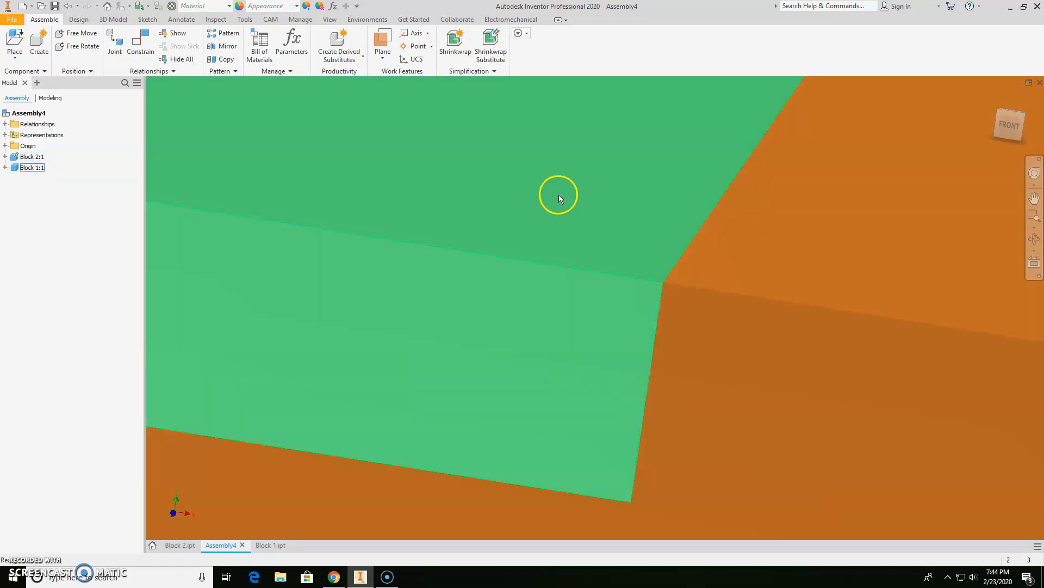
{"action": "scroll", "coordinate": [746, 241], "scroll_direction": "up", "scroll_amount": 3}
{"action": "scroll", "coordinate": [749, 247], "scroll_direction": "up", "scroll_amount": 4}
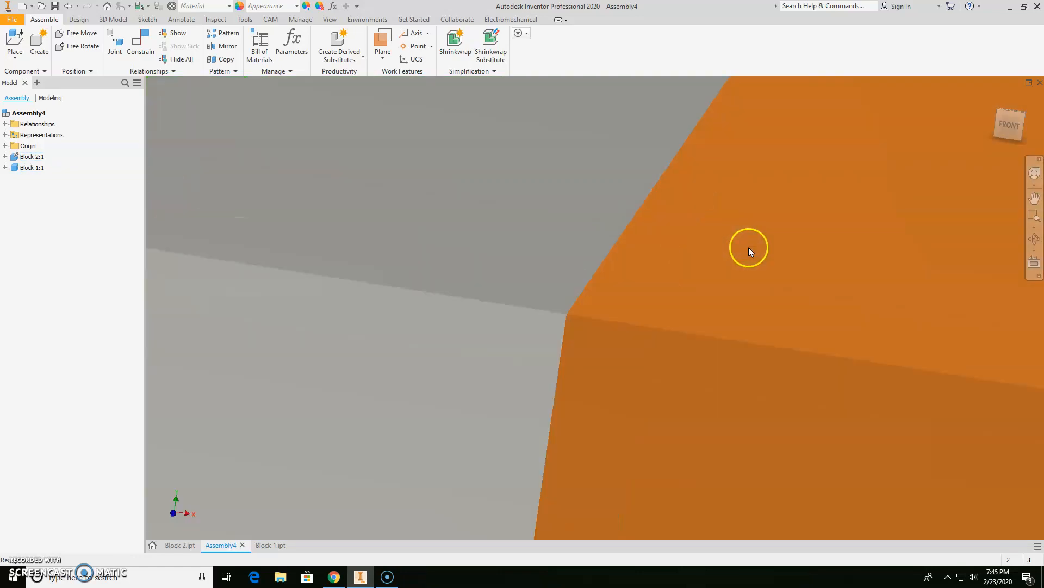
{"action": "key", "text": "F6"}
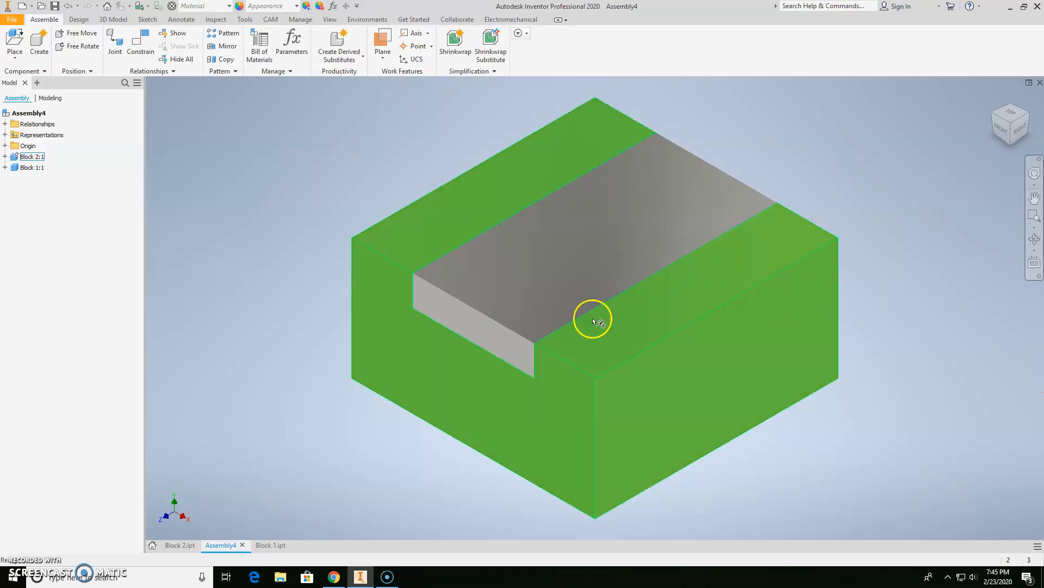
Start saving the assembly as a new file in the Practice folder under Cad 1-2, 2nd hour, Inventor
{"action": "left_click", "coordinate": [12, 19]}
{"action": "left_click", "coordinate": [35, 108]}
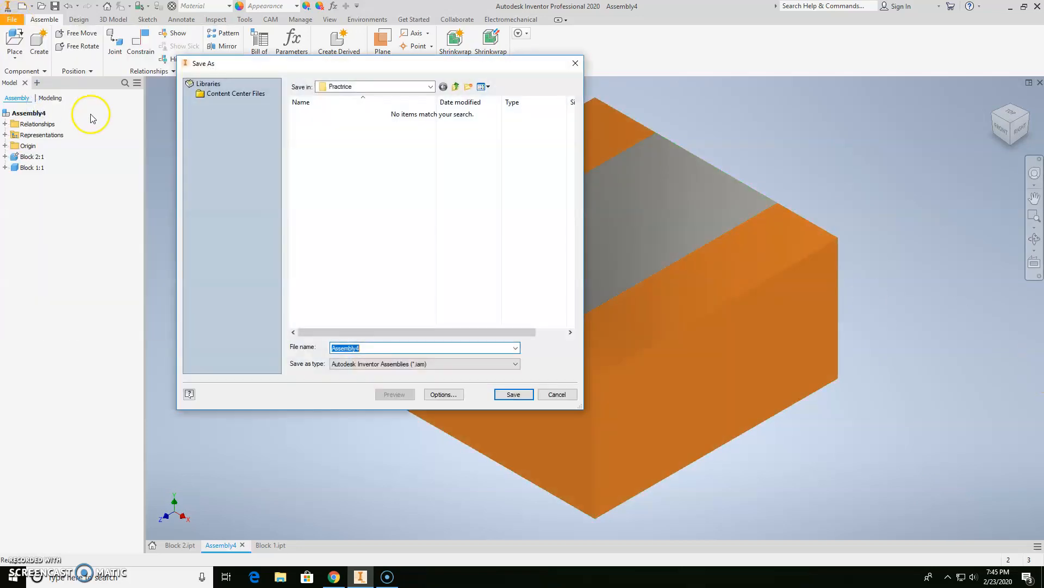
{"action": "left_click", "coordinate": [373, 87]}
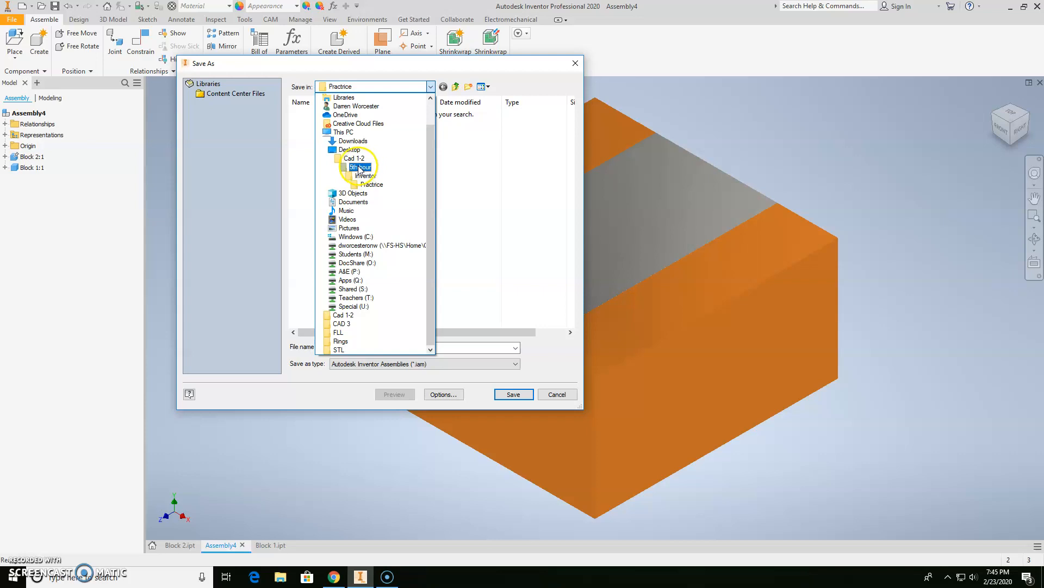
{"action": "left_click", "coordinate": [354, 158]}
{"action": "double_click", "coordinate": [316, 130]}
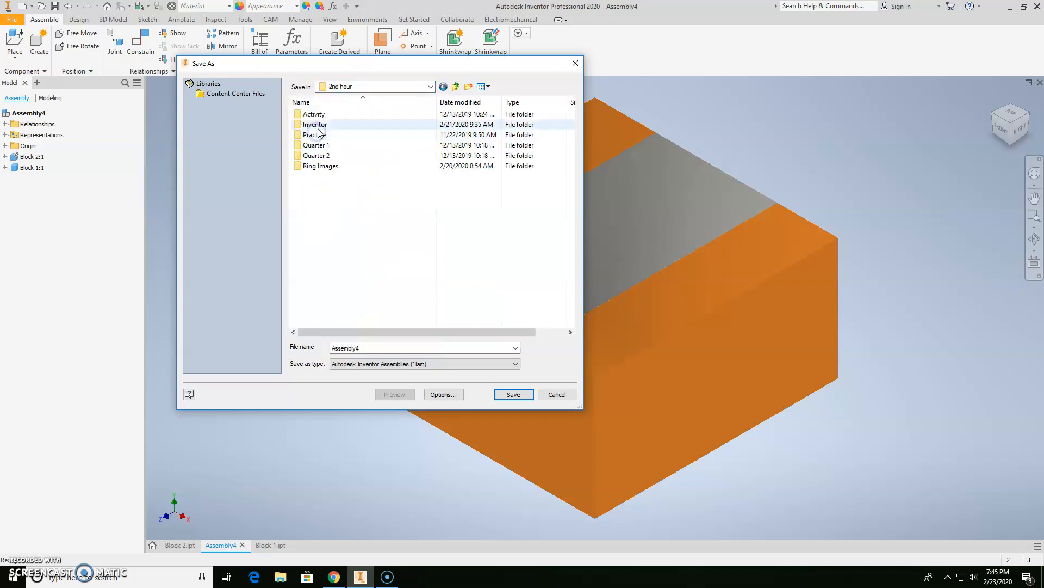
{"action": "double_click", "coordinate": [313, 135]}
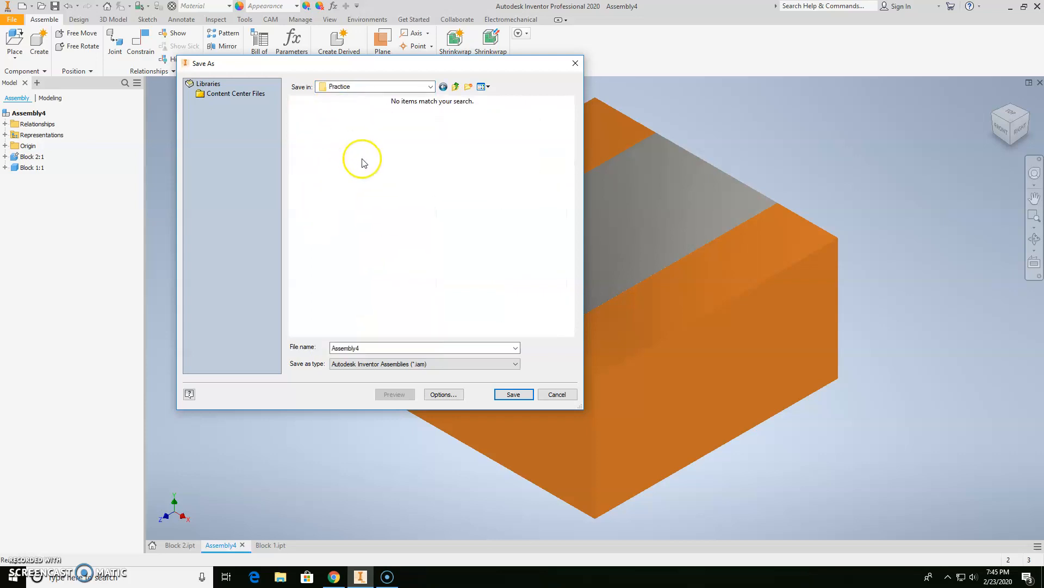
{"action": "left_click", "coordinate": [455, 86]}
{"action": "double_click", "coordinate": [313, 126]}
{"action": "double_click", "coordinate": [315, 125]}
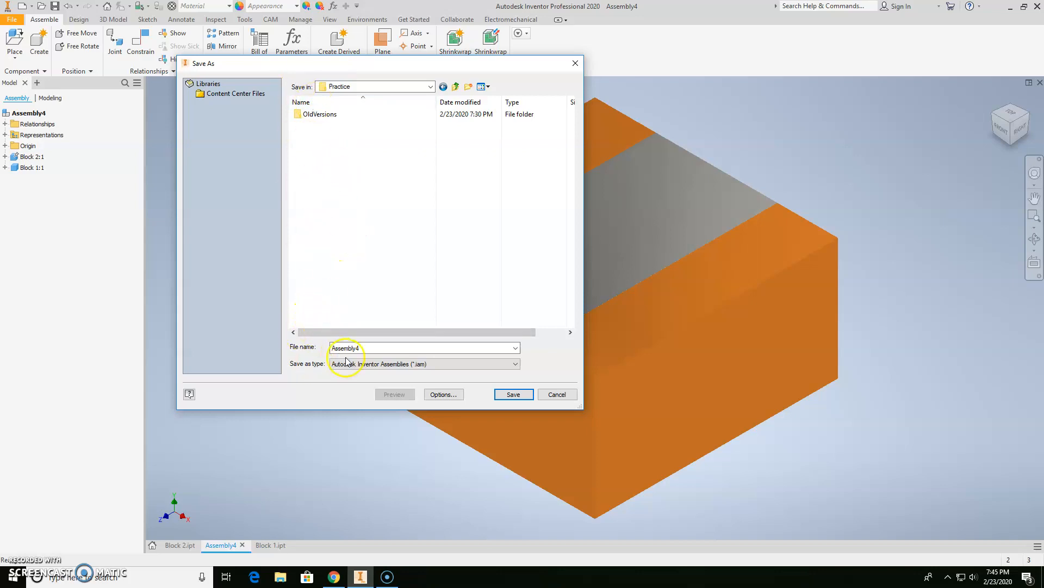
Save the assembly as "Block 1-2 Assembly", including all changes to its dependent Block 1 and Block 2 parts
{"action": "double_click", "coordinate": [373, 348]}
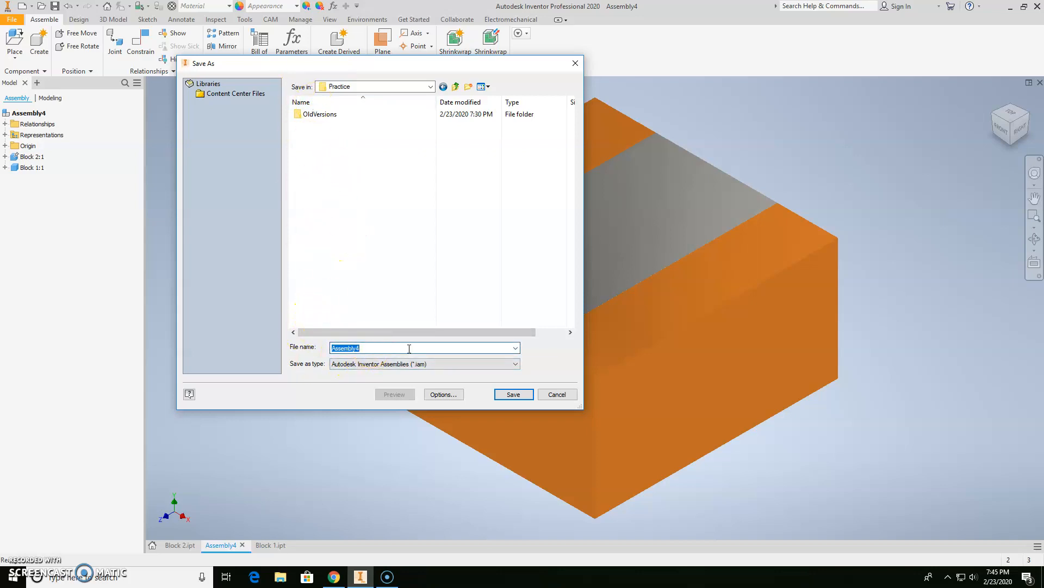
{"action": "type", "text": "bLOBK"}
{"action": "key", "text": "BackSpace"}
{"action": "key", "text": "BackSpace"}
{"action": "key", "text": "BackSpace"}
{"action": "key", "text": "BackSpace"}
{"action": "key", "text": "BackSpace"}
{"action": "type", "text": "B"}
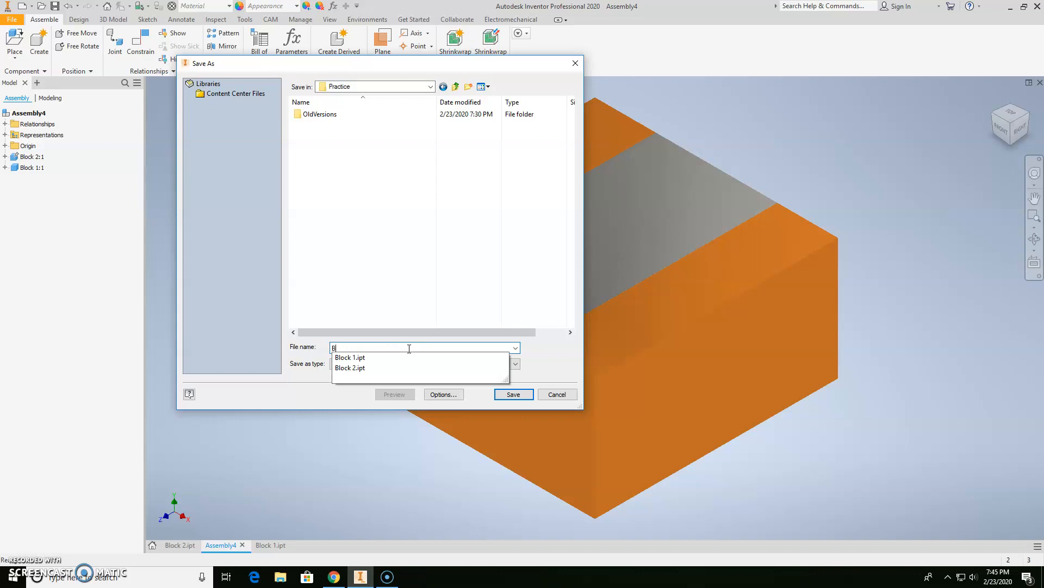
{"action": "type", "text": "lock 1-2 Assembly"}
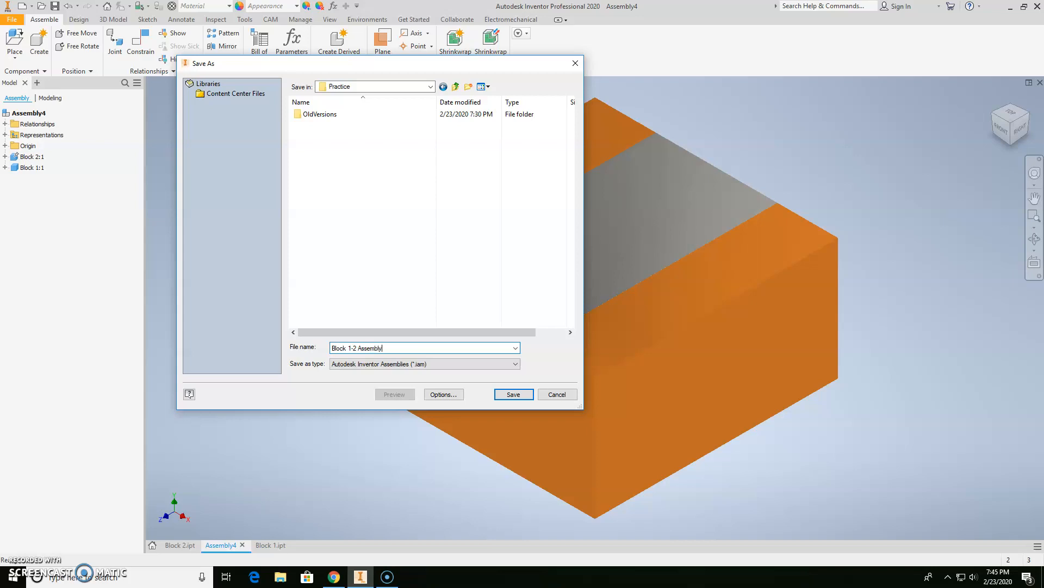
{"action": "left_click", "coordinate": [517, 397]}
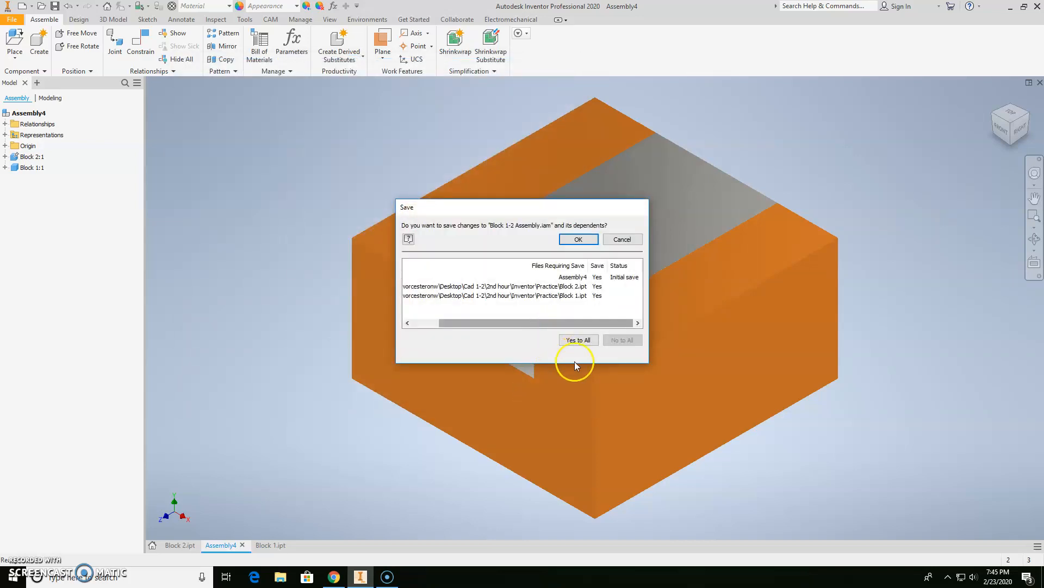
{"action": "left_click", "coordinate": [579, 340]}
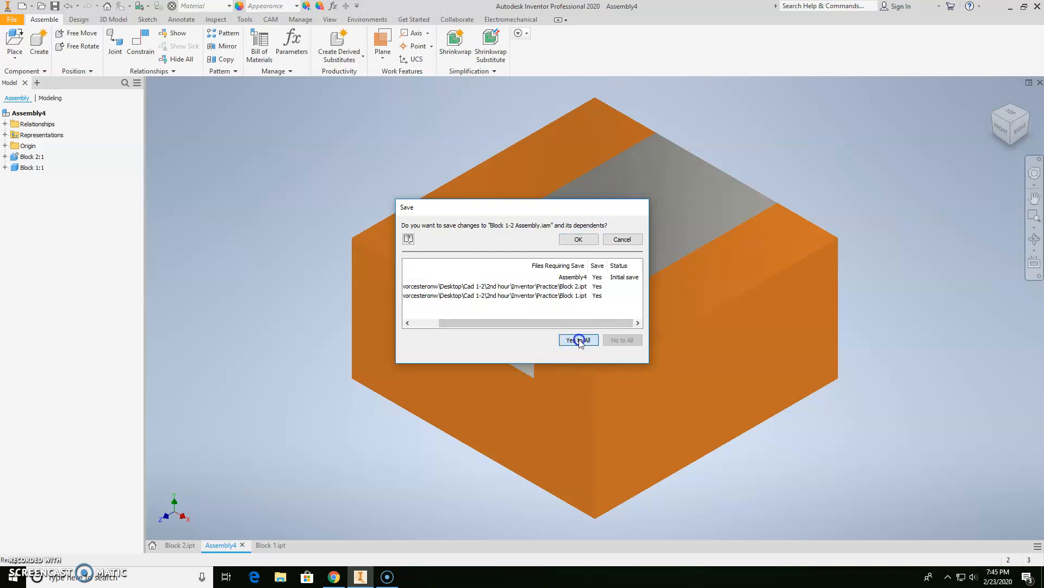
{"action": "left_click", "coordinate": [580, 240]}
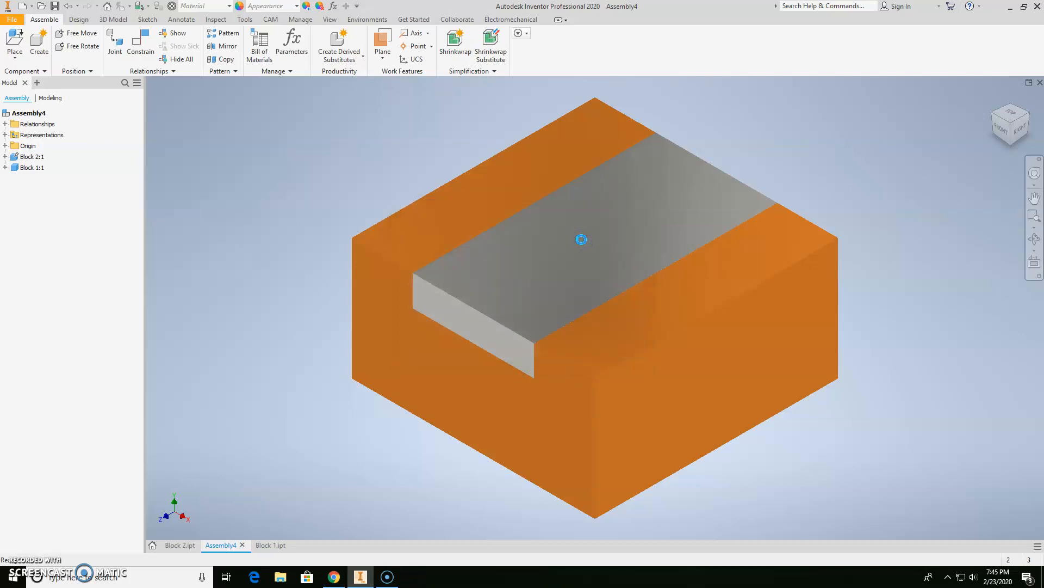